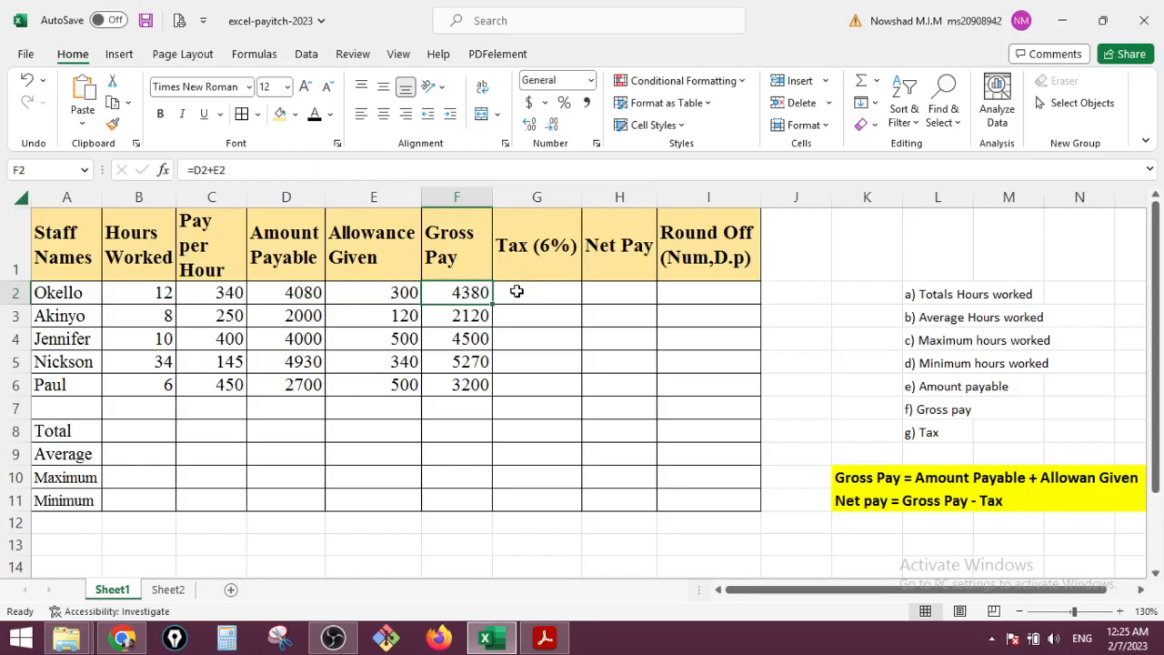
Step: Calculate the first employee's 6% tax in G2 with the formula =F2*6%
click(516, 292)
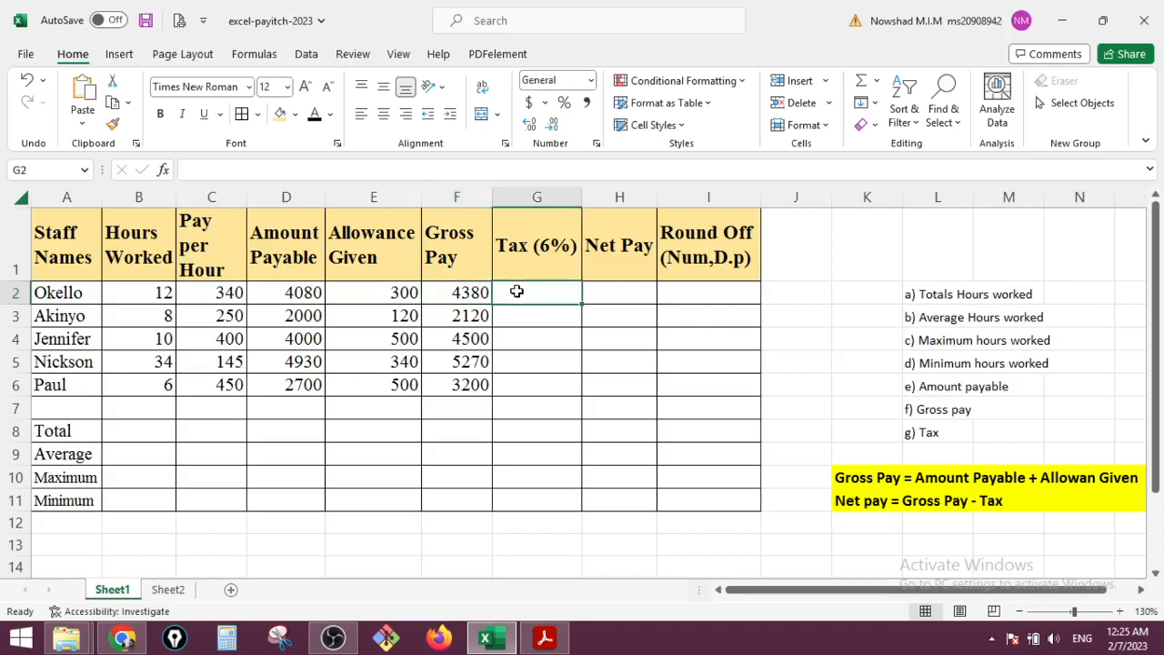
text(=)
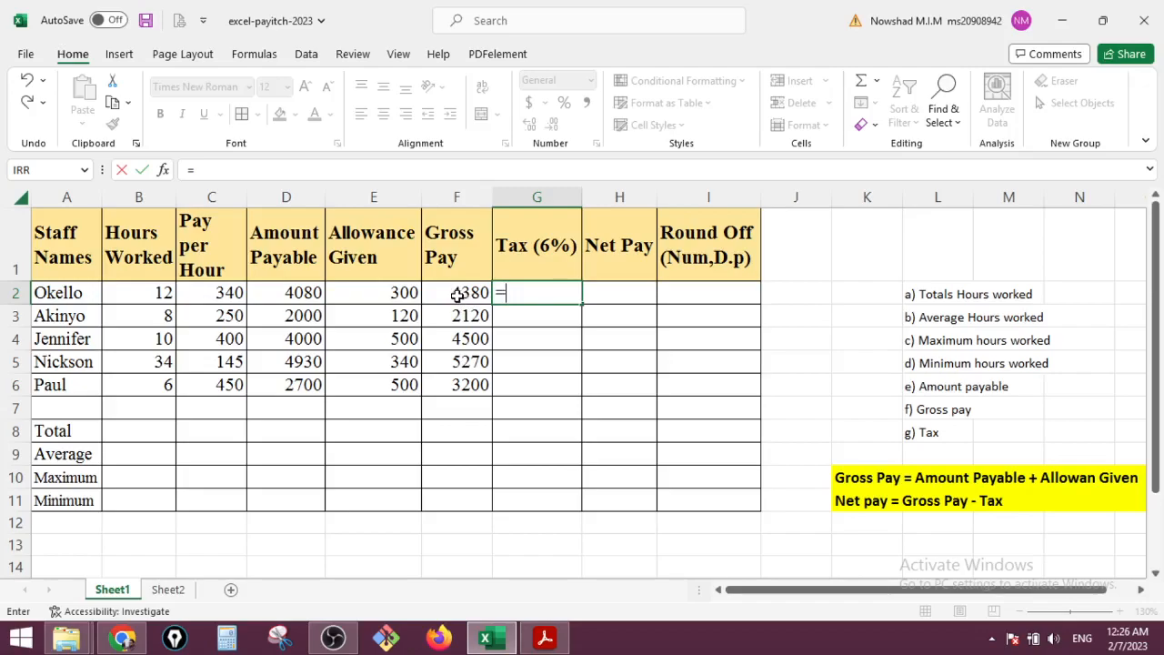
click(458, 294)
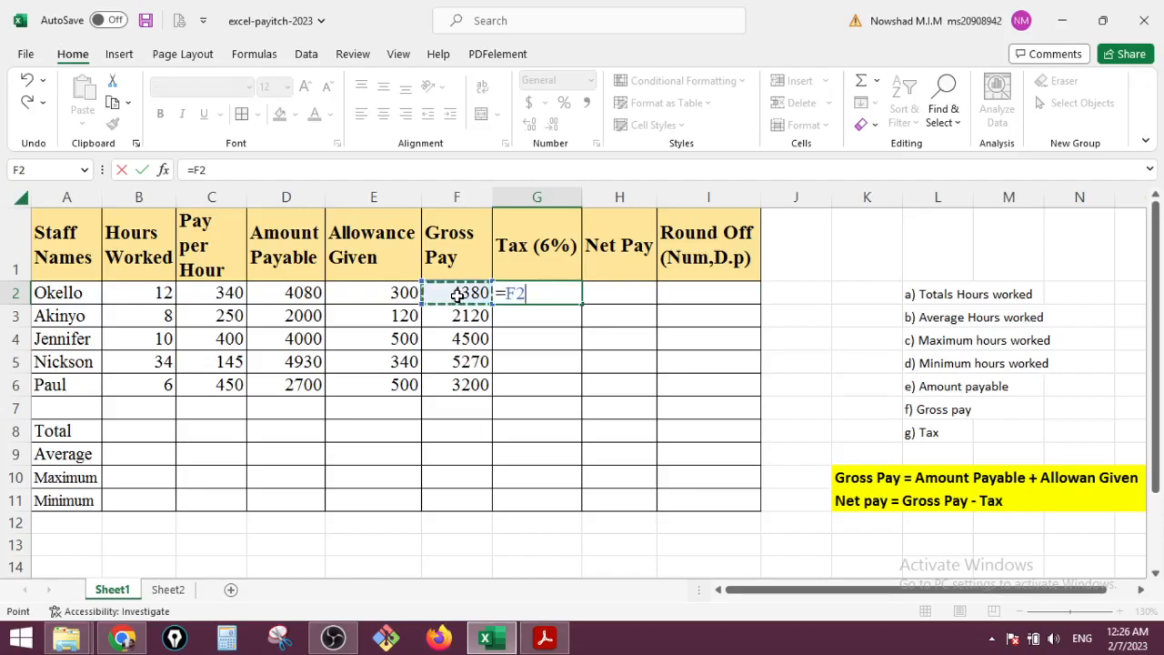
text(*)
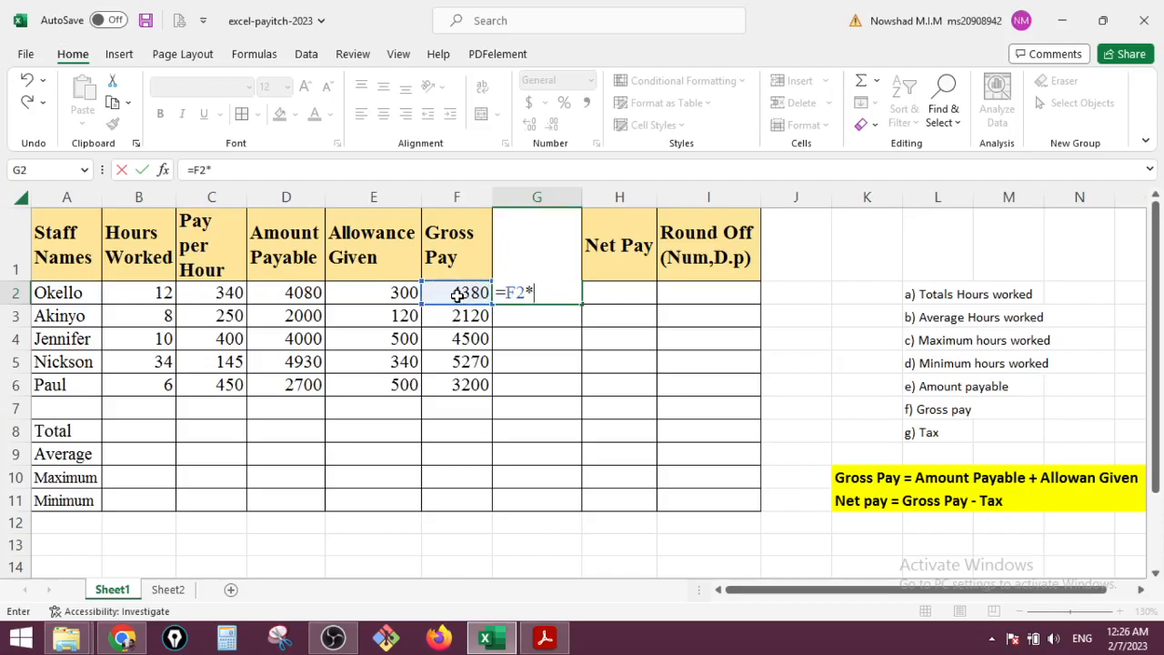
text(6%)
key(Return)
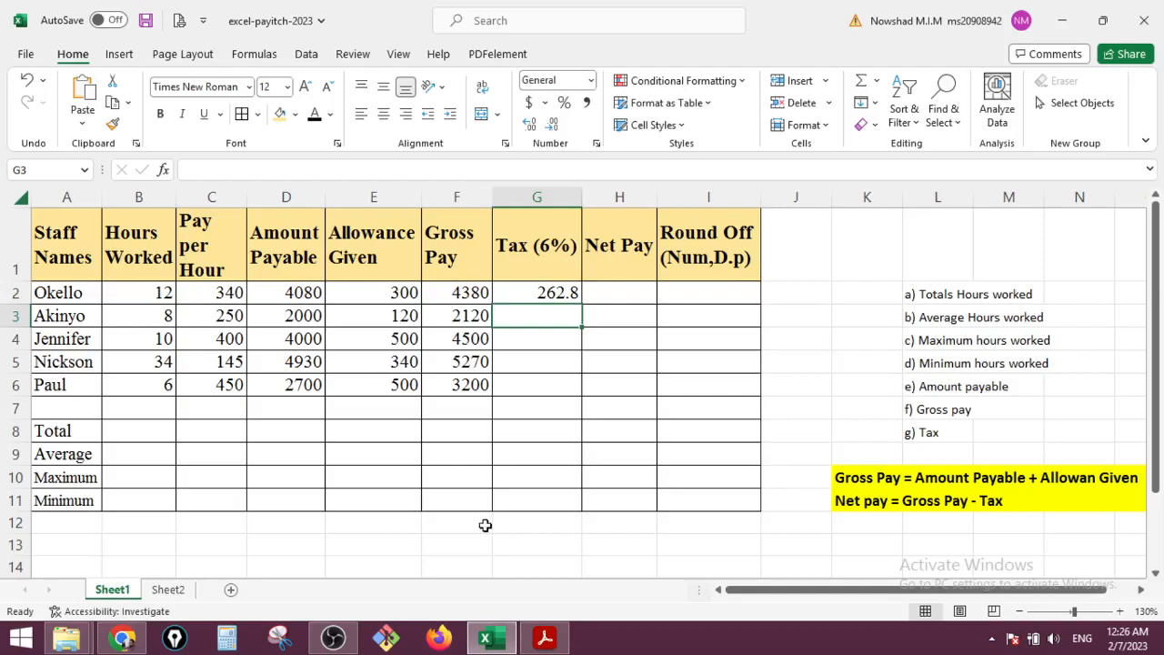
click(345, 641)
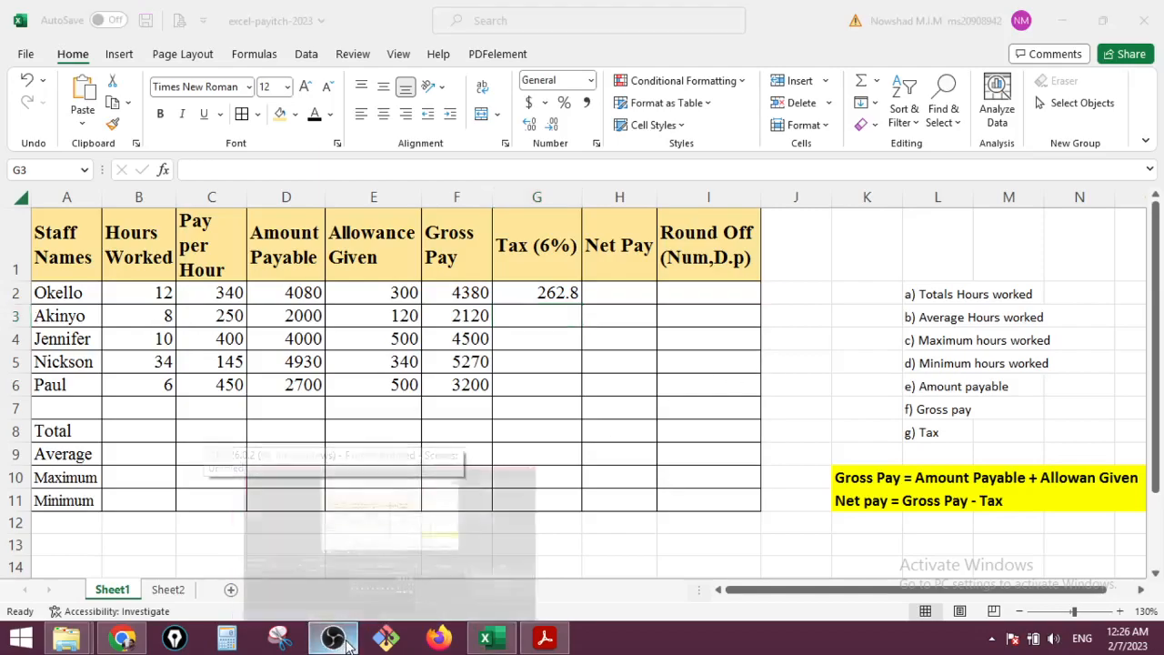
click(346, 641)
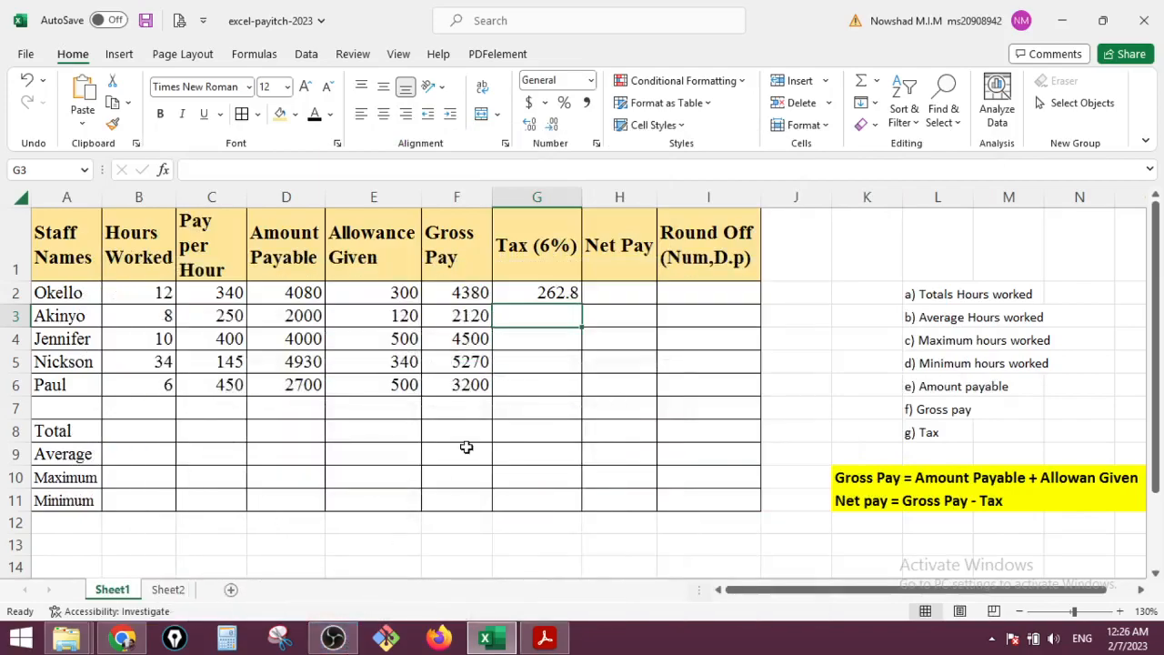
Step: Fill the tax formula from G2 down to G6 for the remaining staff
click(557, 293)
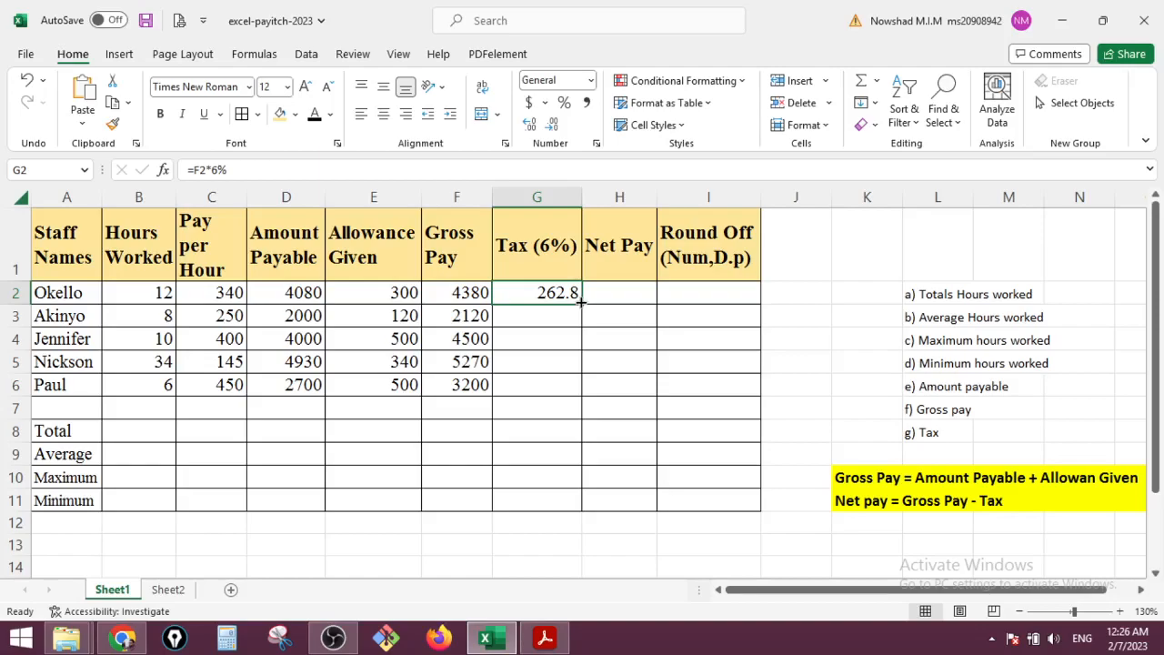
drag(579, 303, 575, 394)
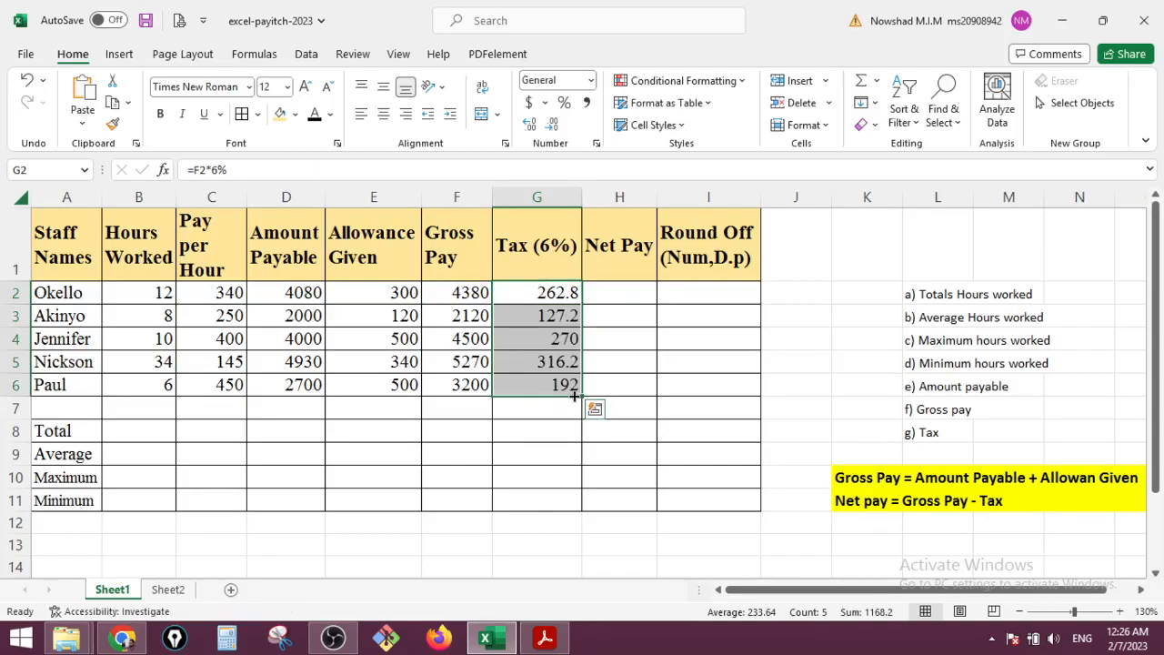
Step: Calculate net pay in H2 with =F2-G2 and fill the formula down to H6
click(609, 293)
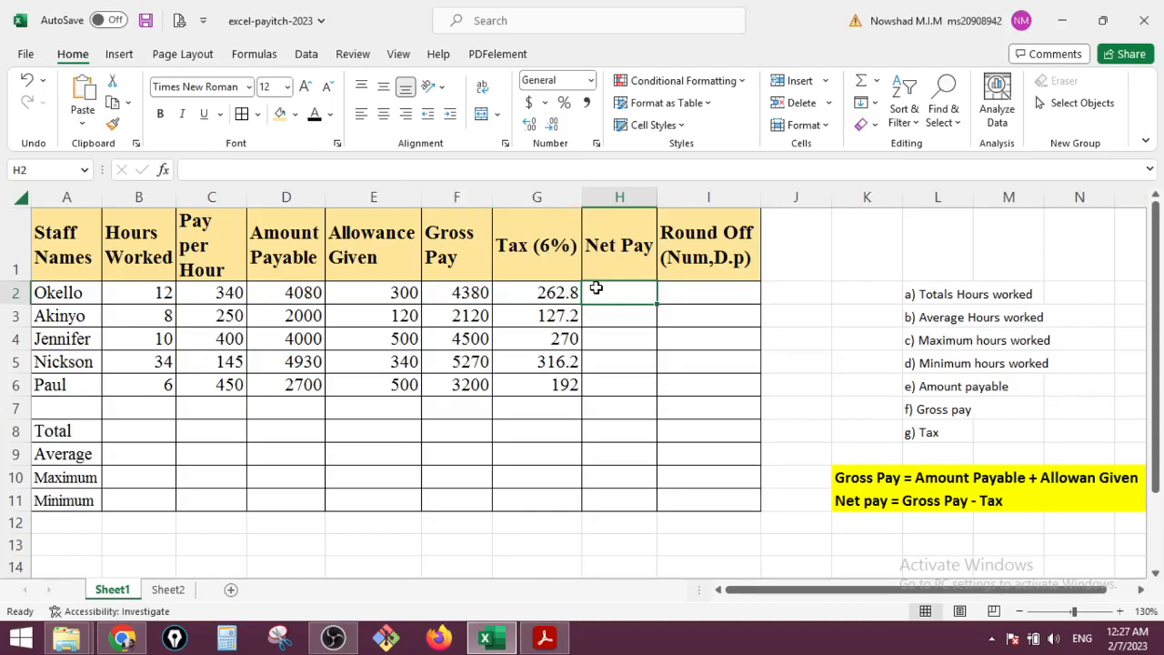
text(=)
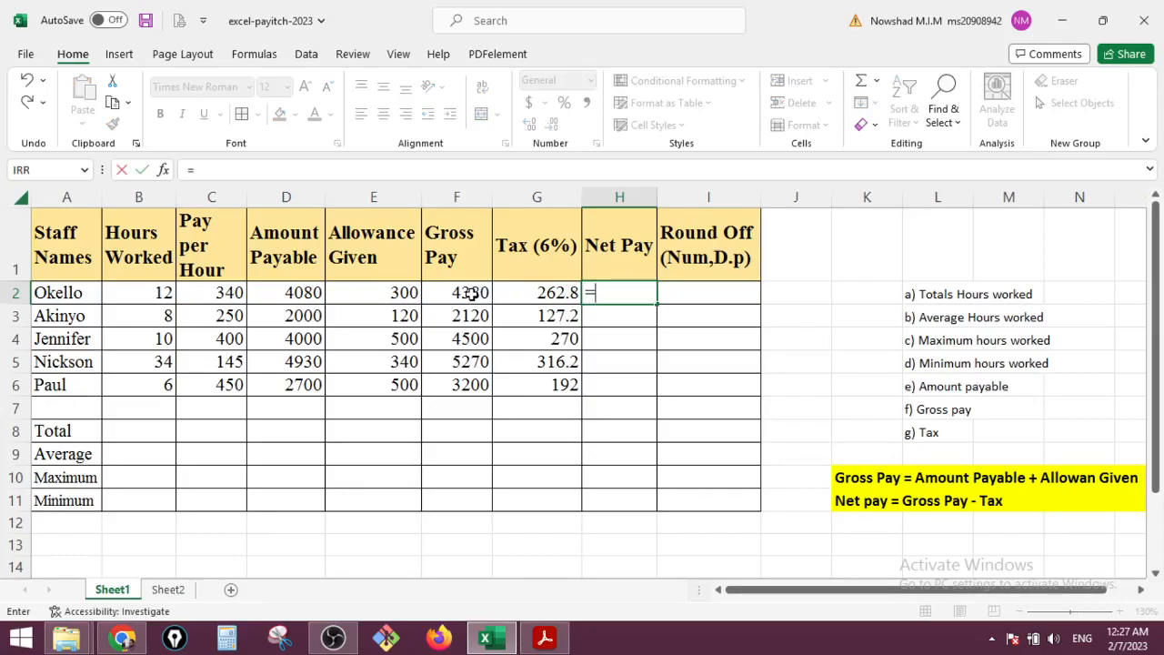
click(472, 292)
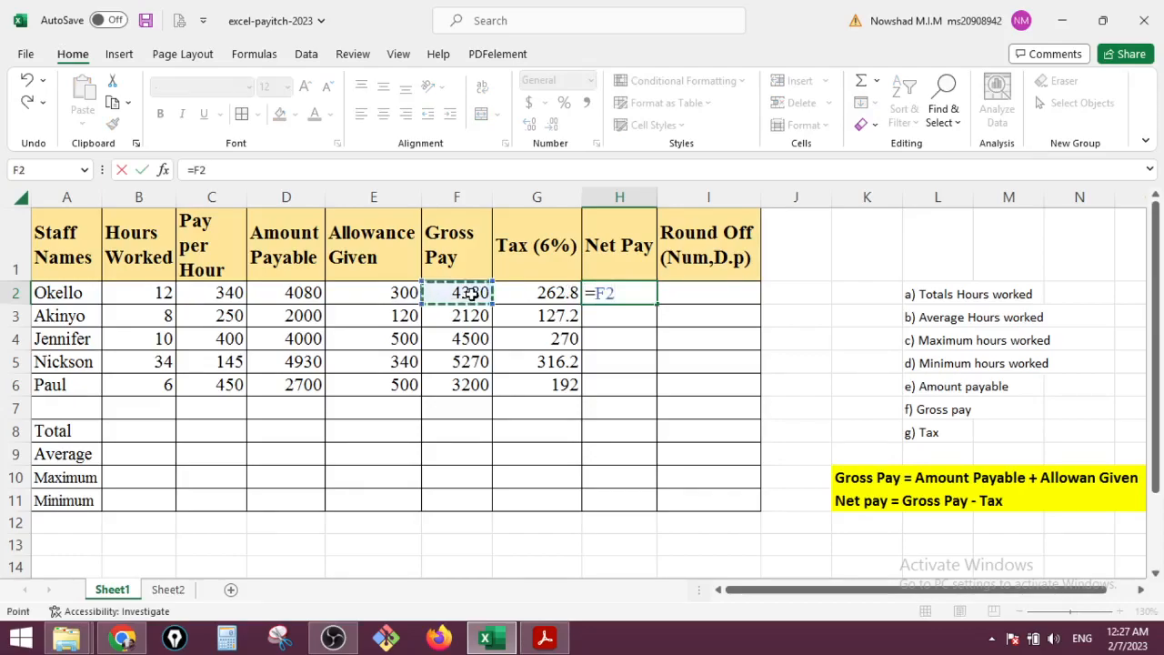
text(-)
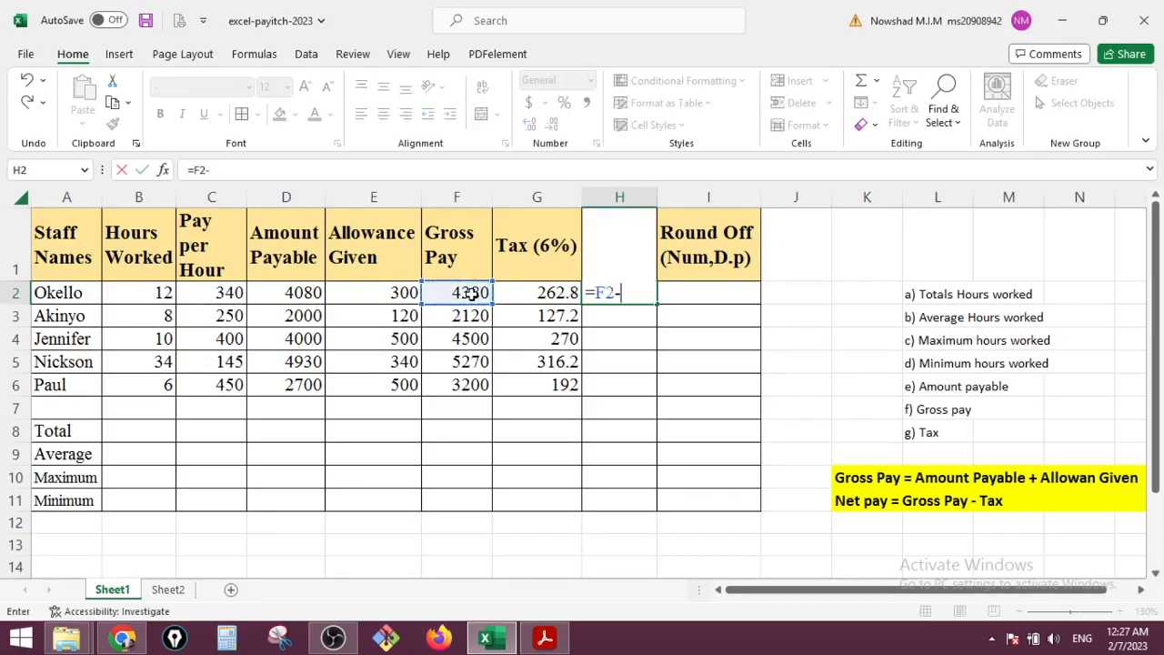
click(545, 297)
key(Return)
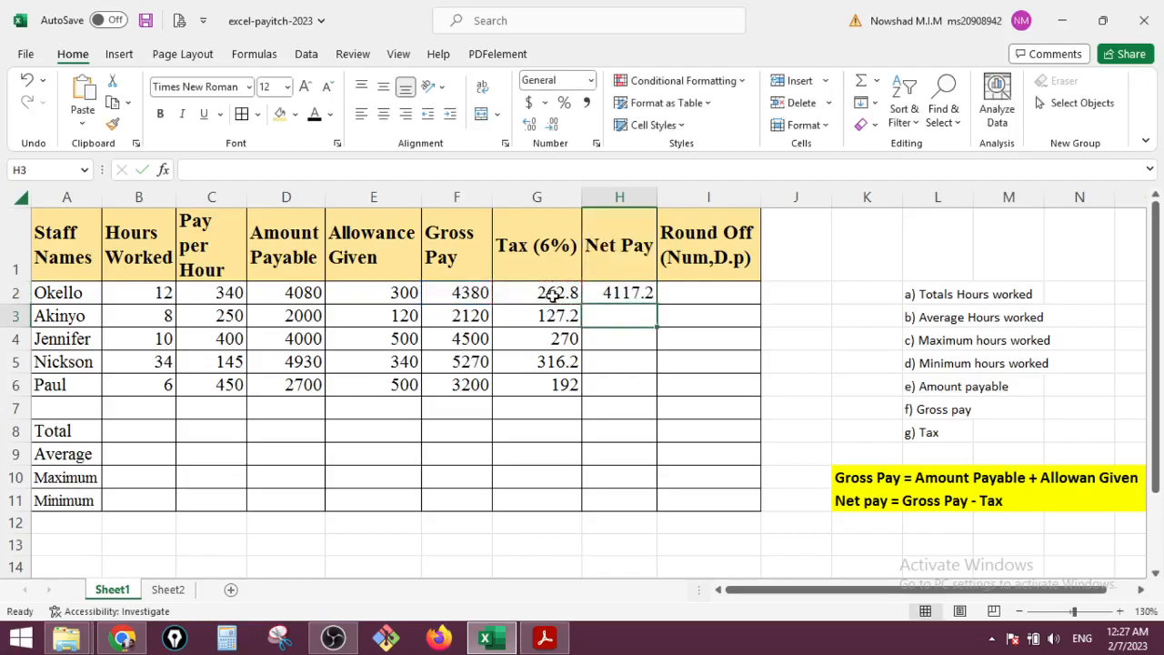
click(635, 292)
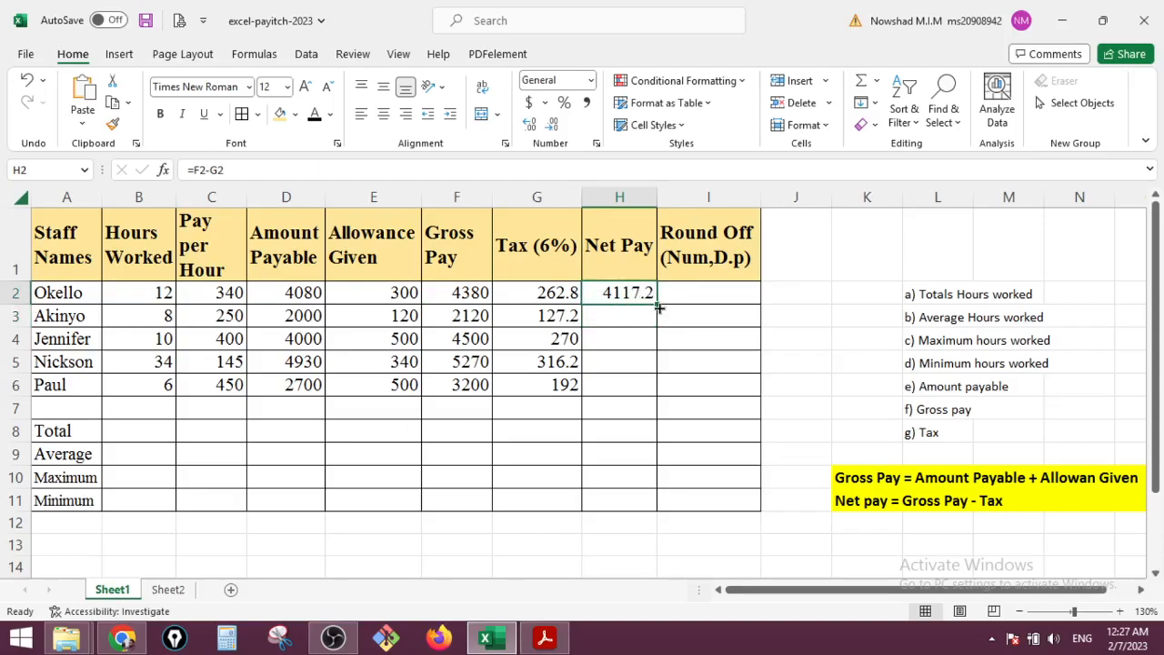
drag(655, 306, 648, 391)
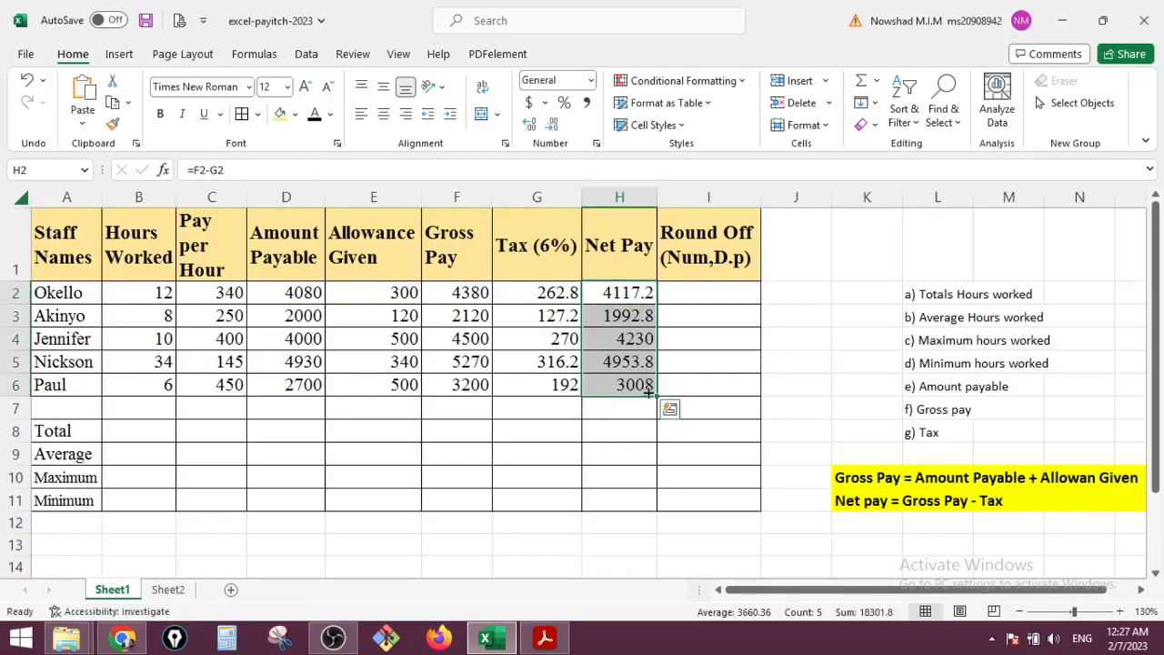
click(800, 332)
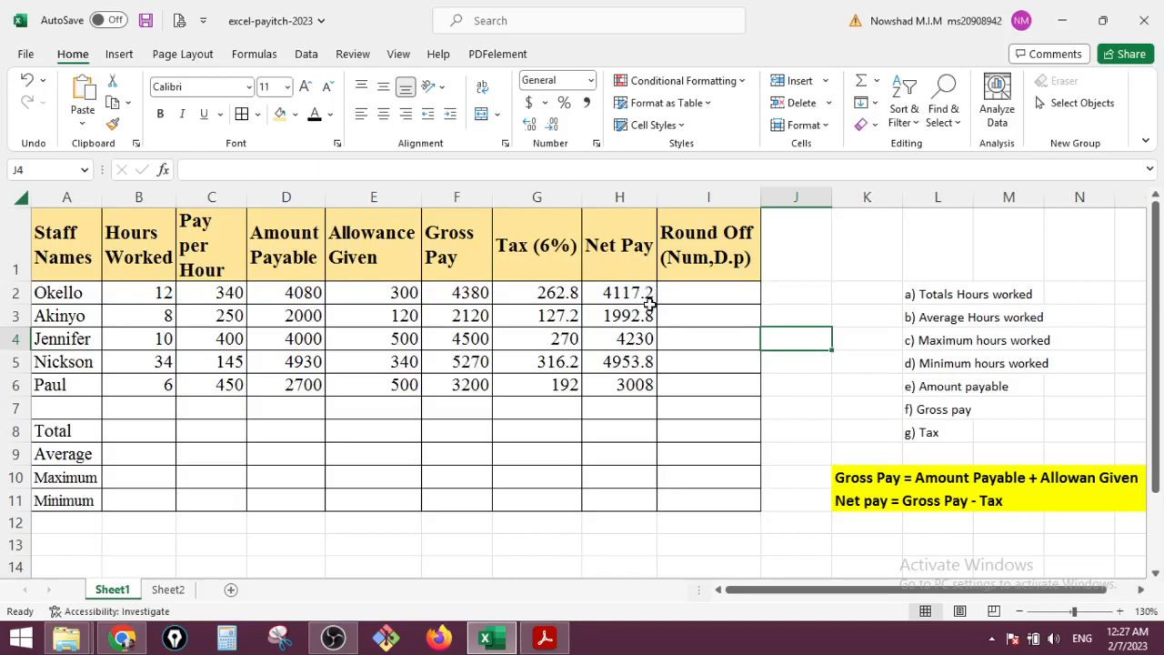
Step: Round the net pay to zero decimals in I2 with =ROUND(H2,0) and fill the formula down to I6
click(674, 293)
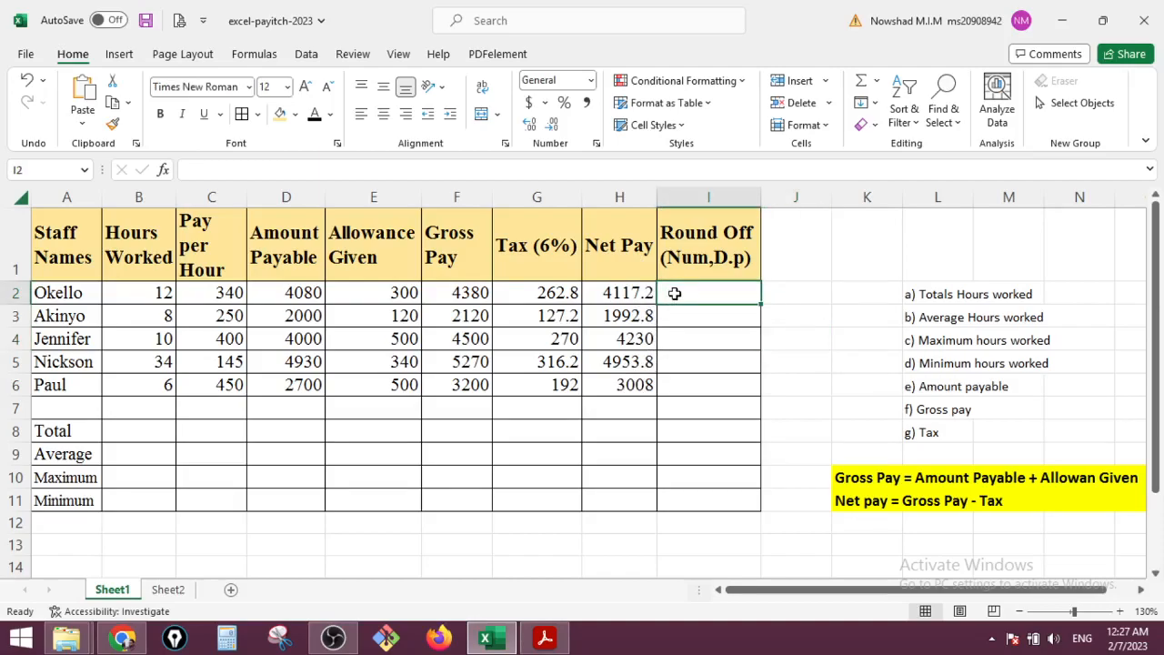
text(=r)
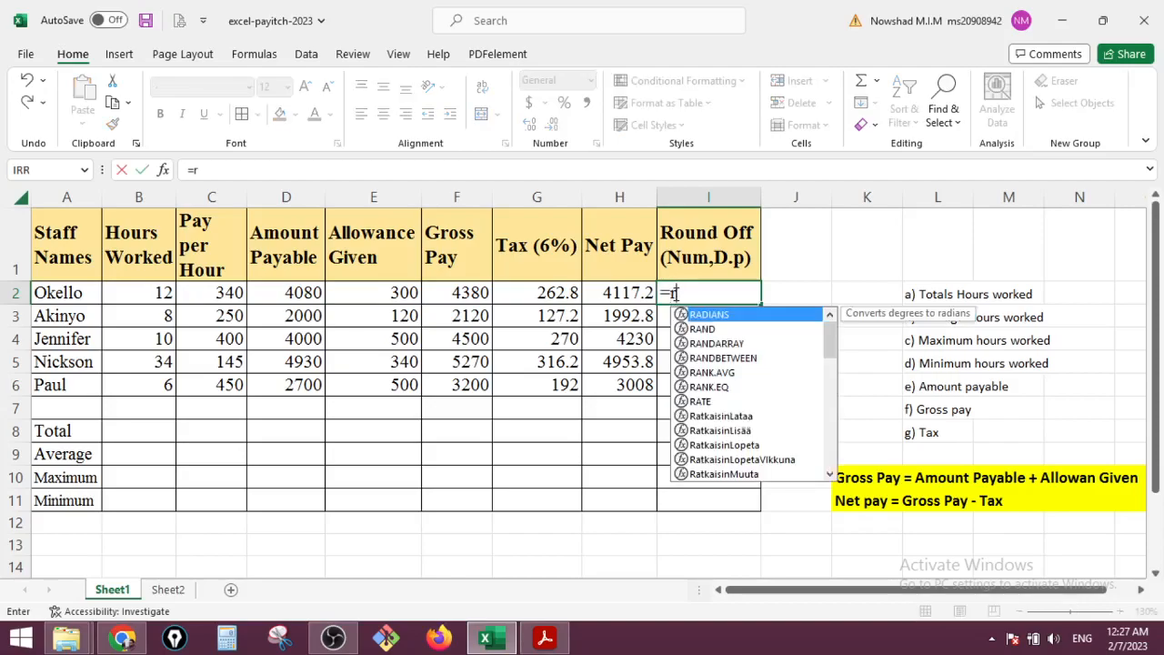
text(ound()
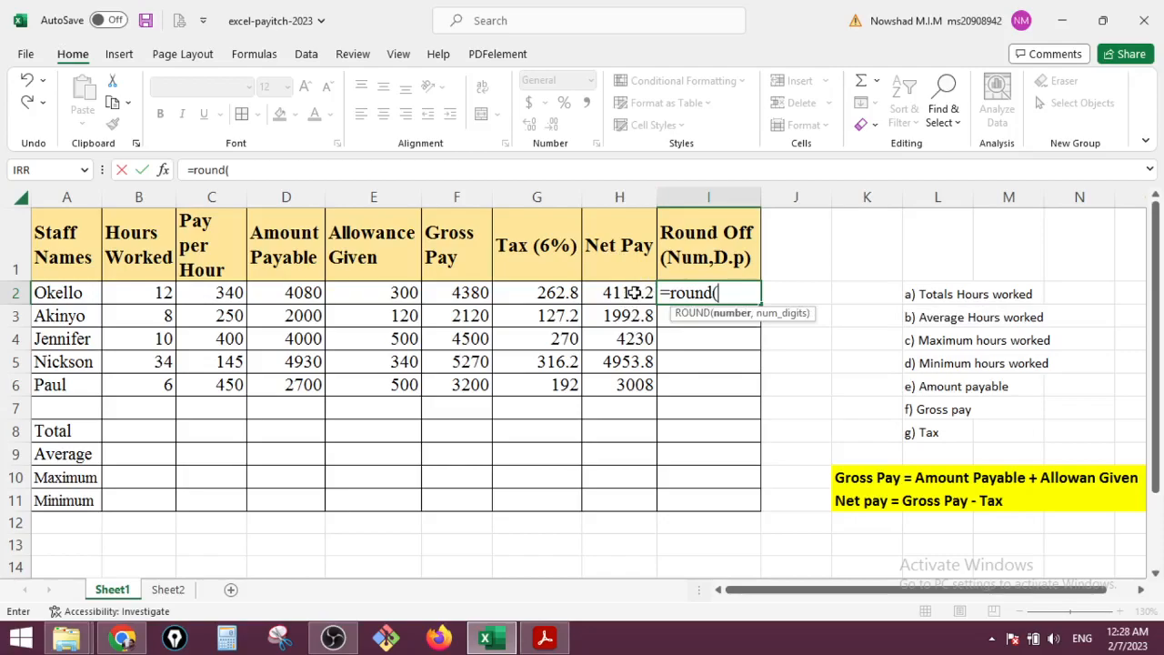
click(634, 292)
text(,)
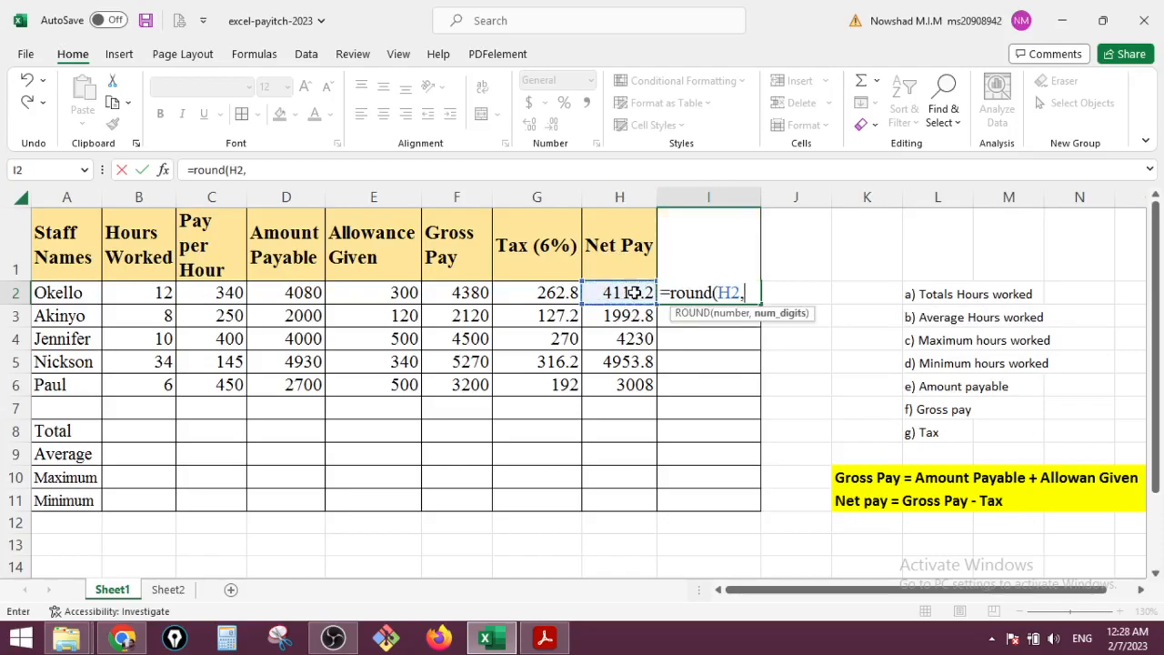
text(0))
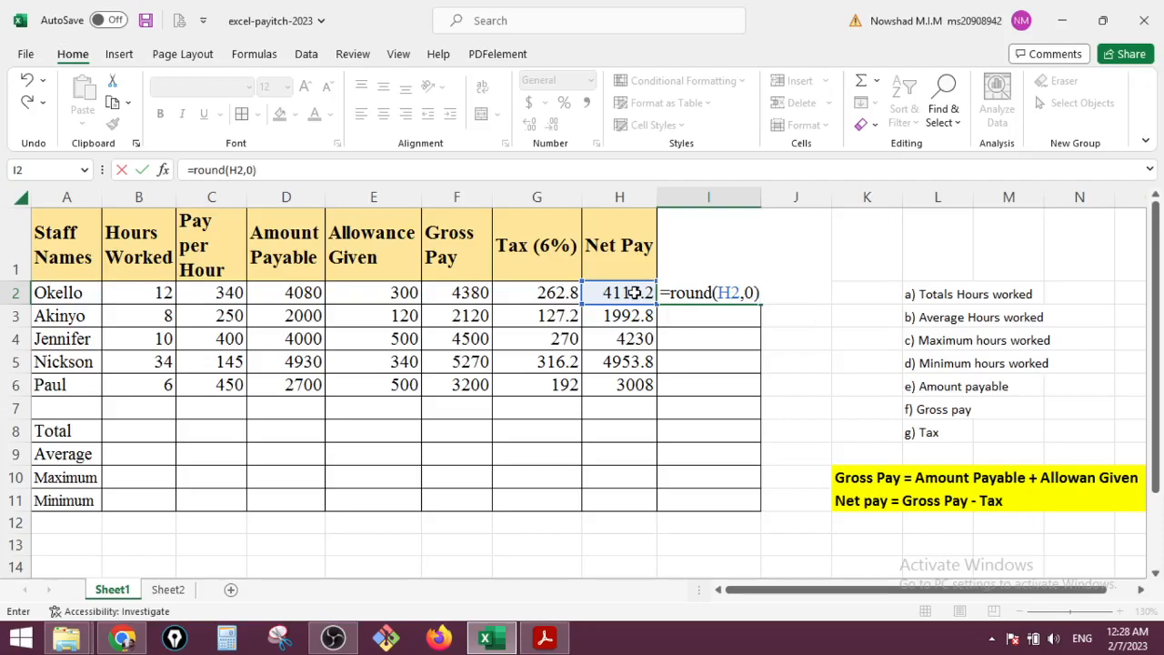
key(Return)
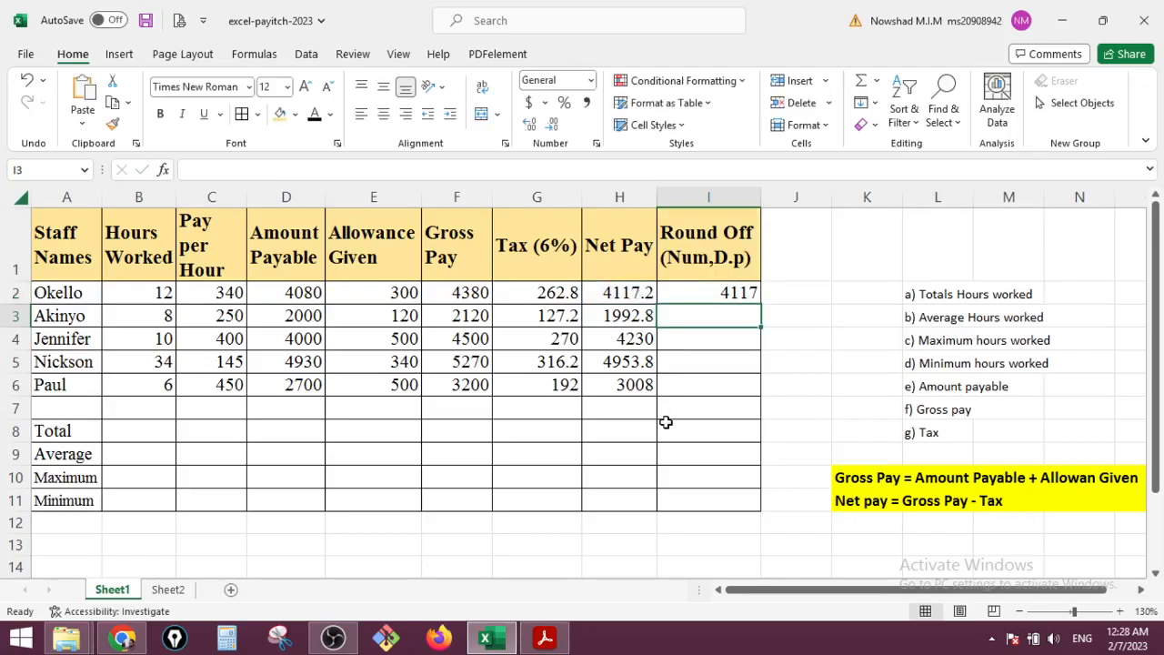
click(738, 289)
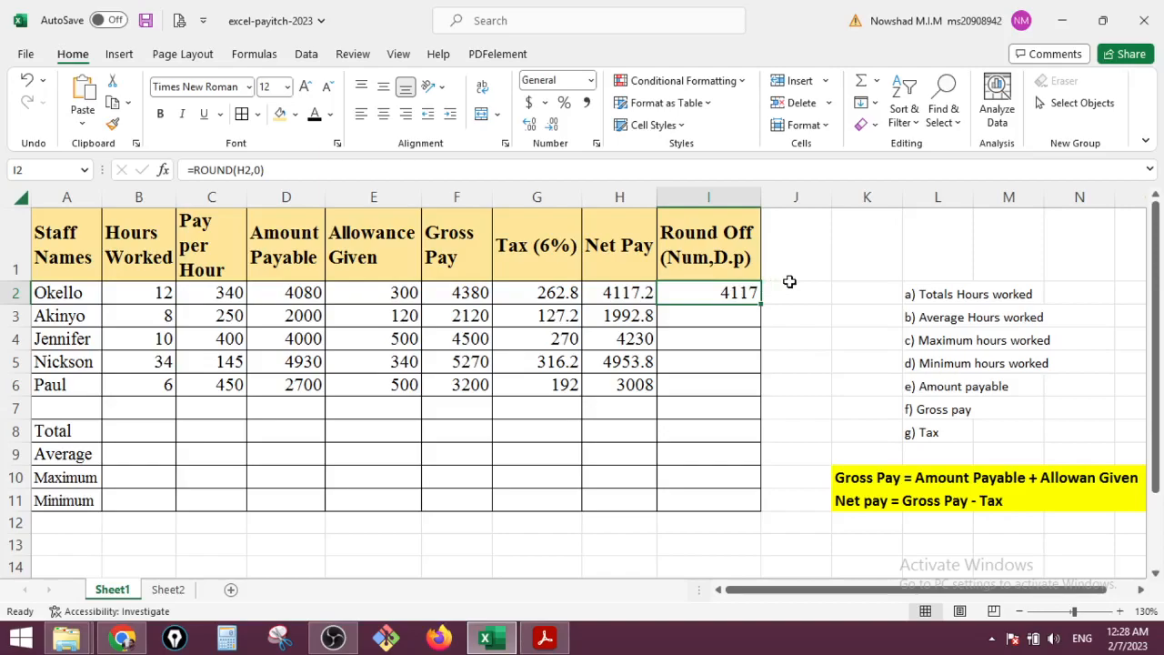
drag(762, 301, 750, 391)
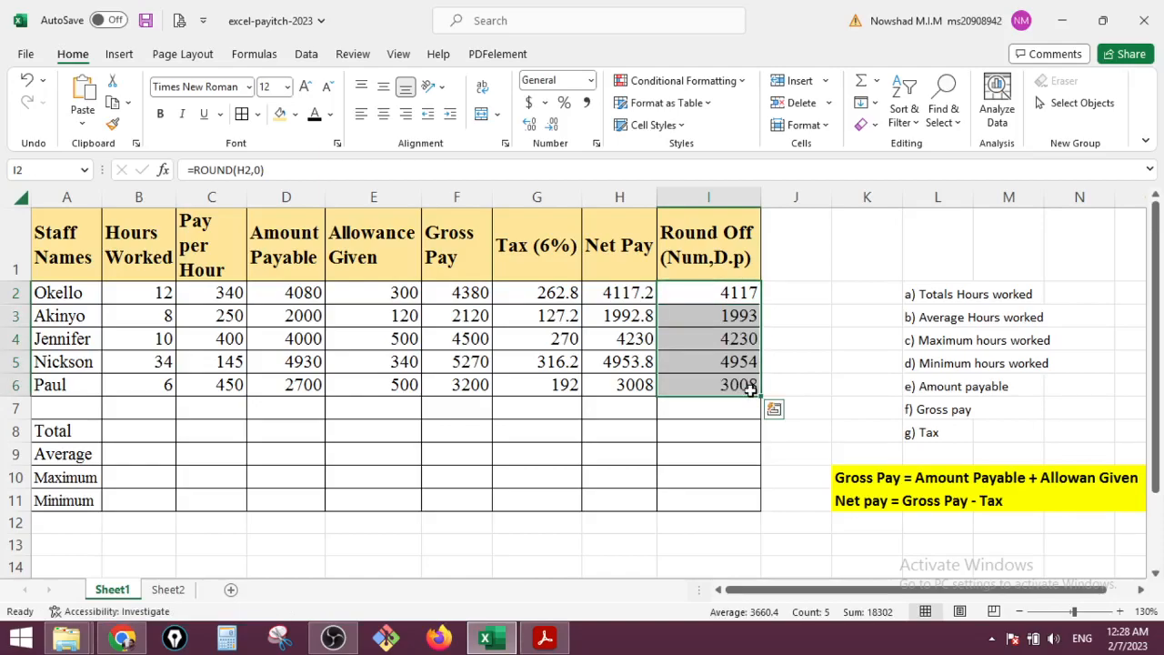
click(754, 543)
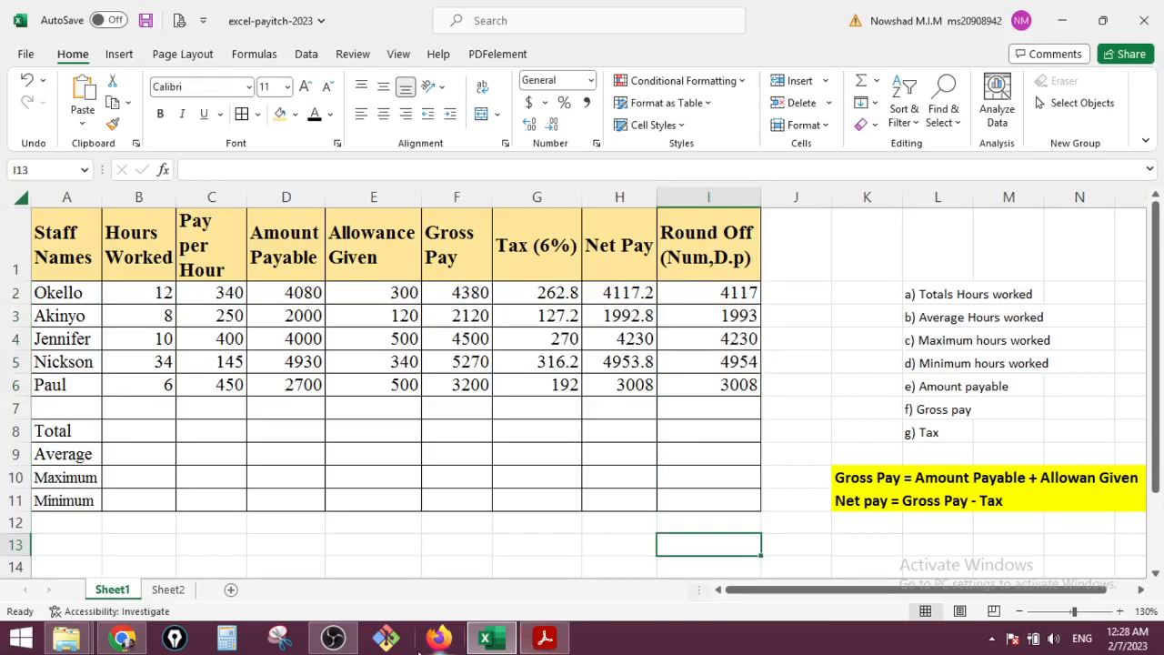
click(334, 639)
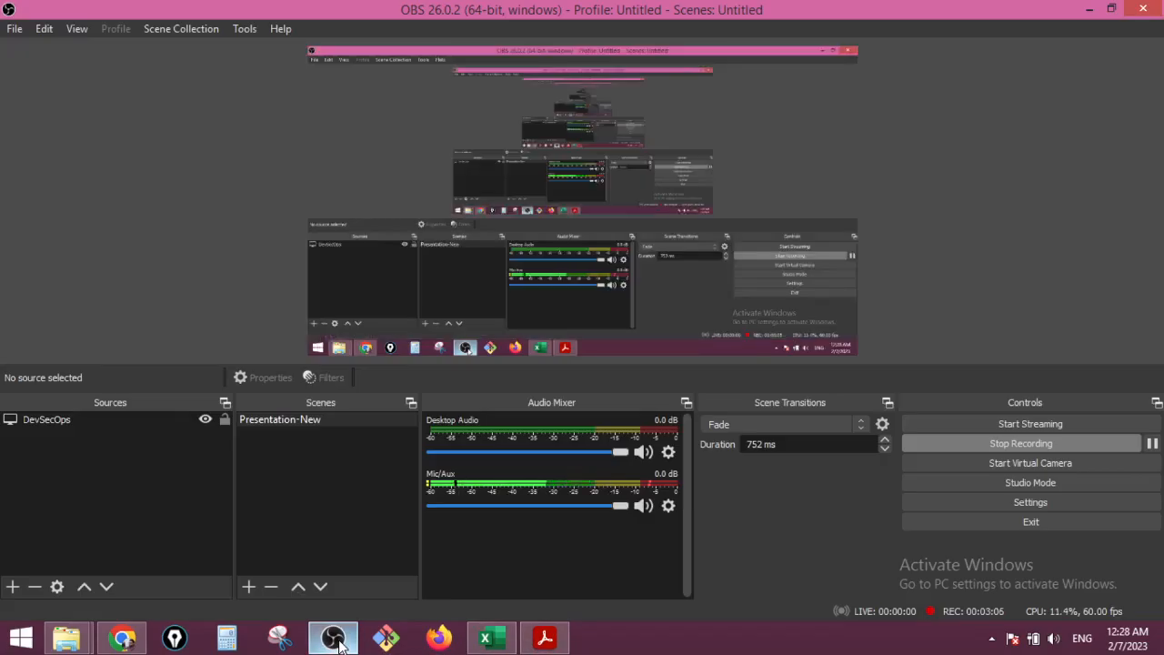
click(334, 638)
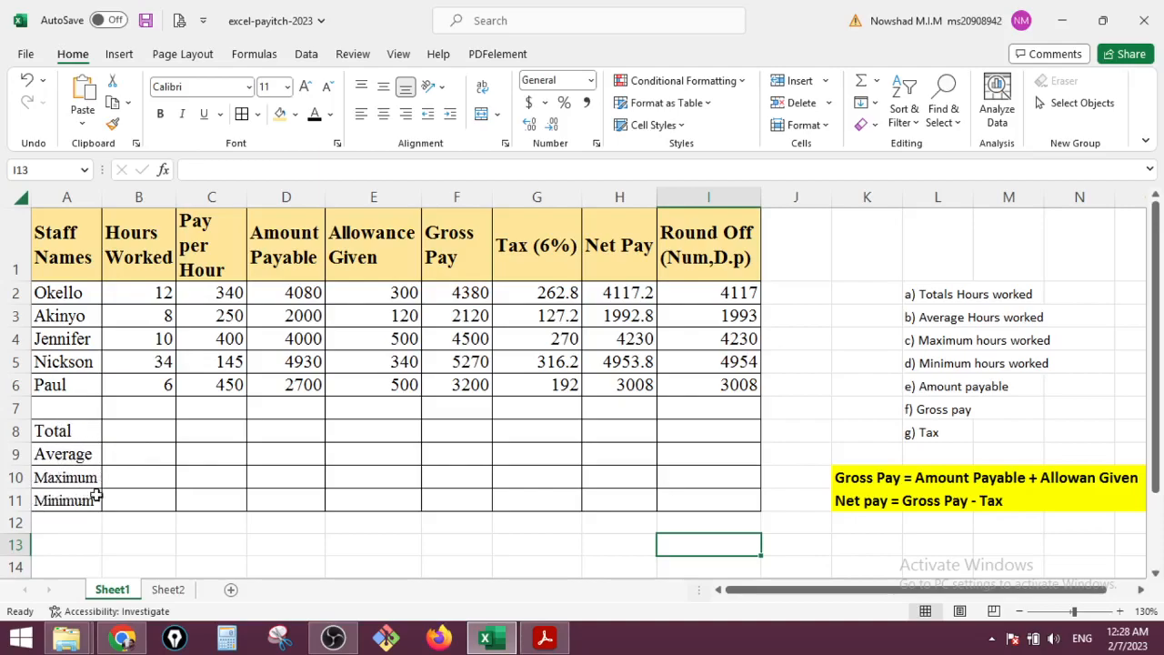
Step: Calculate the total hours worked in B8 with the formula =SUM(B2:B6)
click(127, 431)
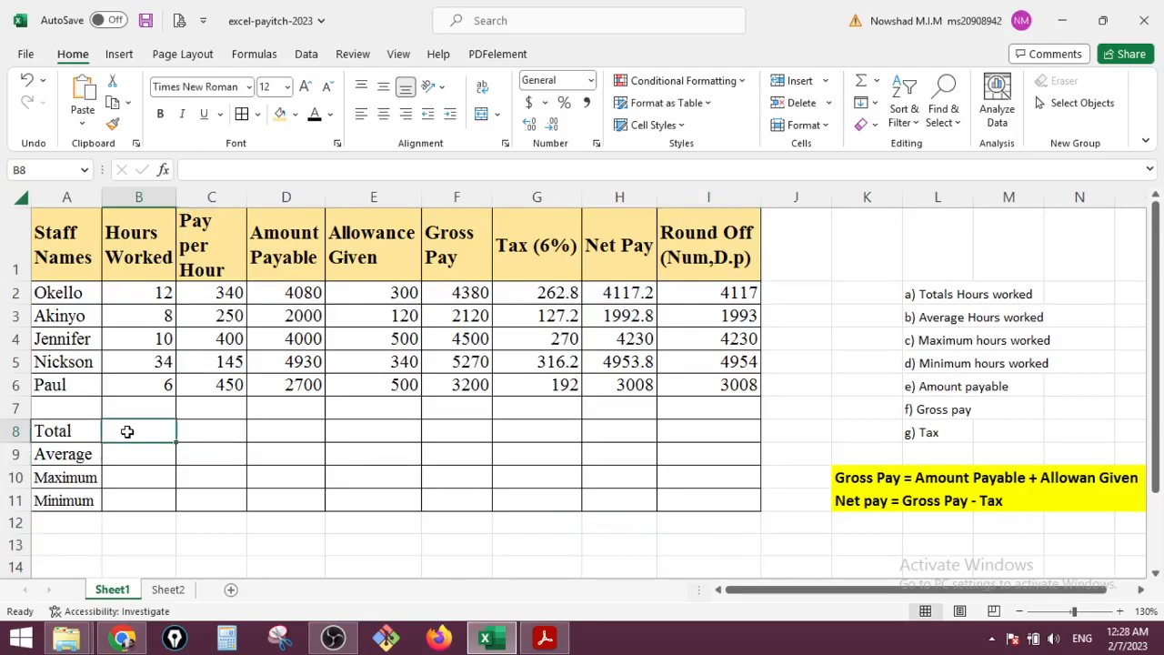
text(=s)
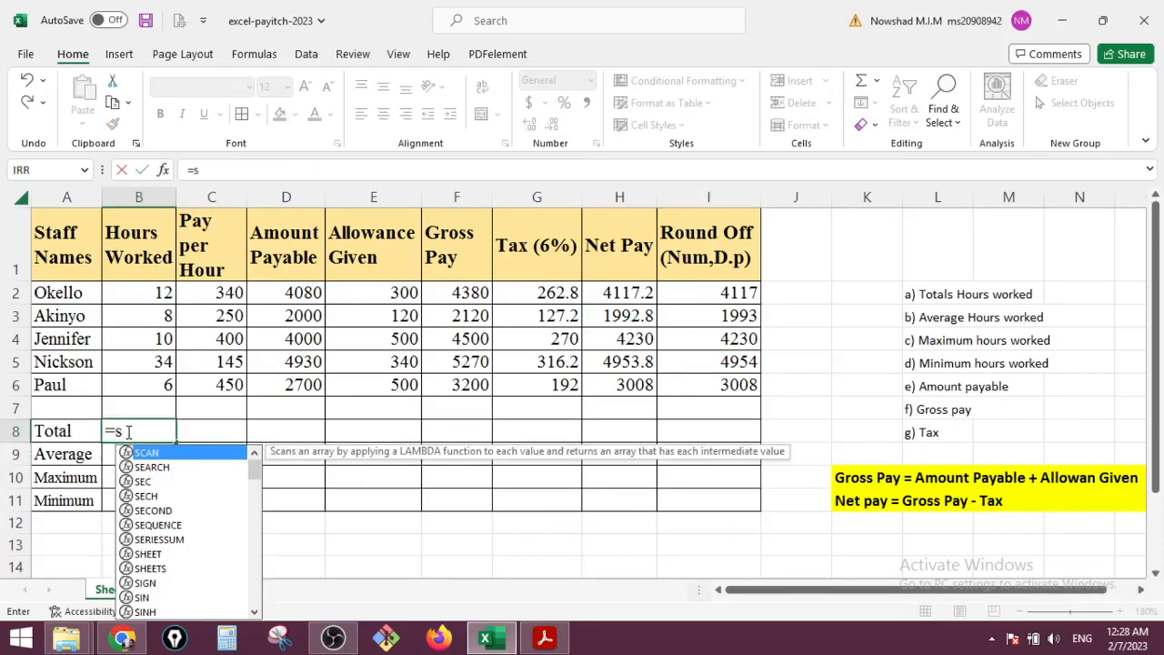
text(um)
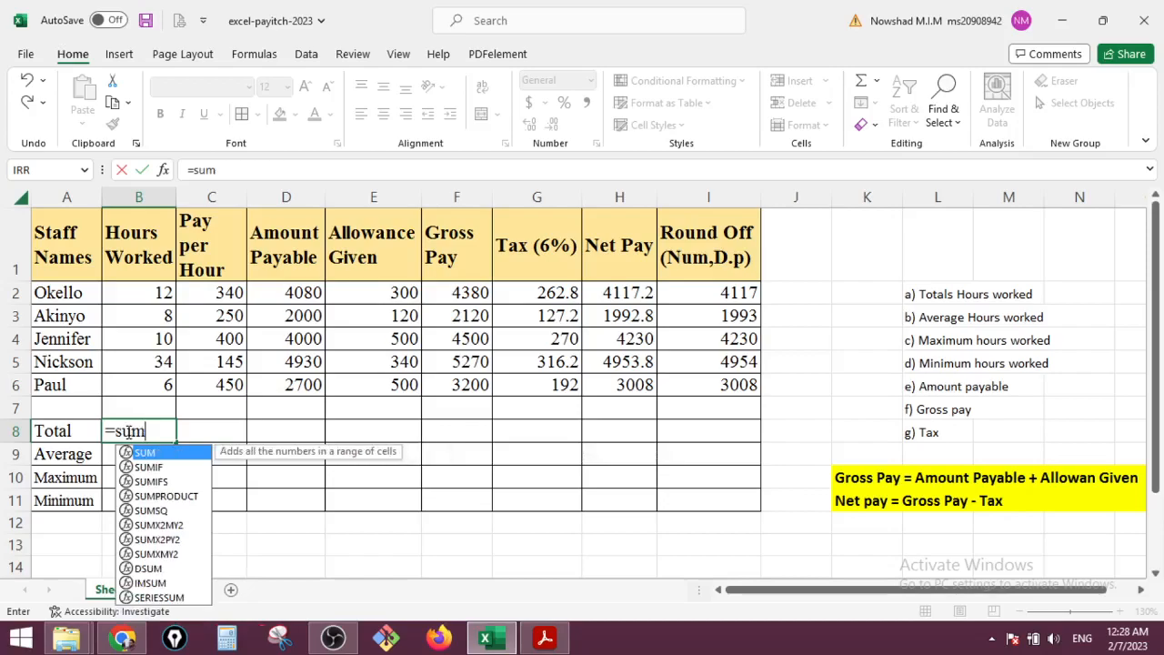
text(()
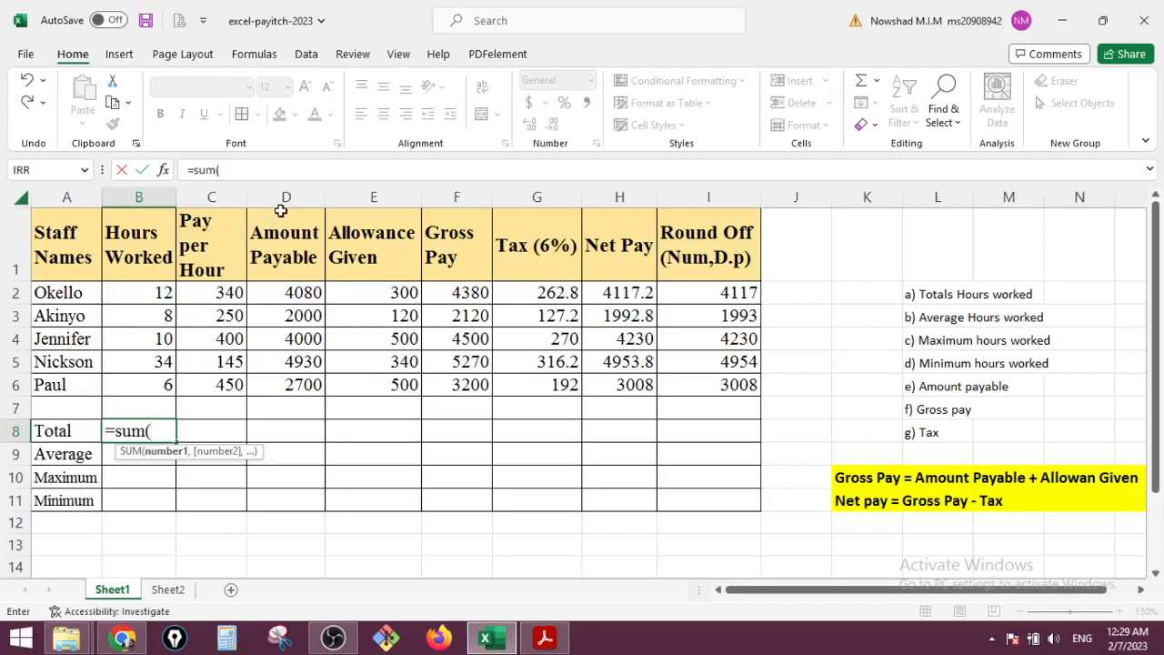
text(b)
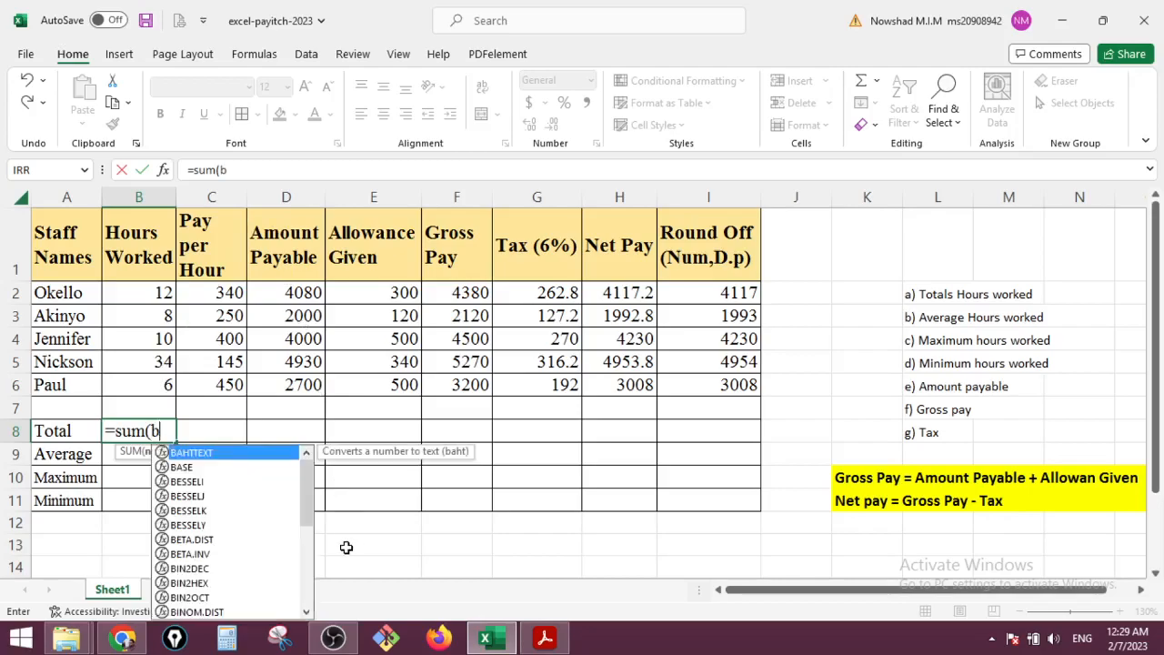
text(2:)
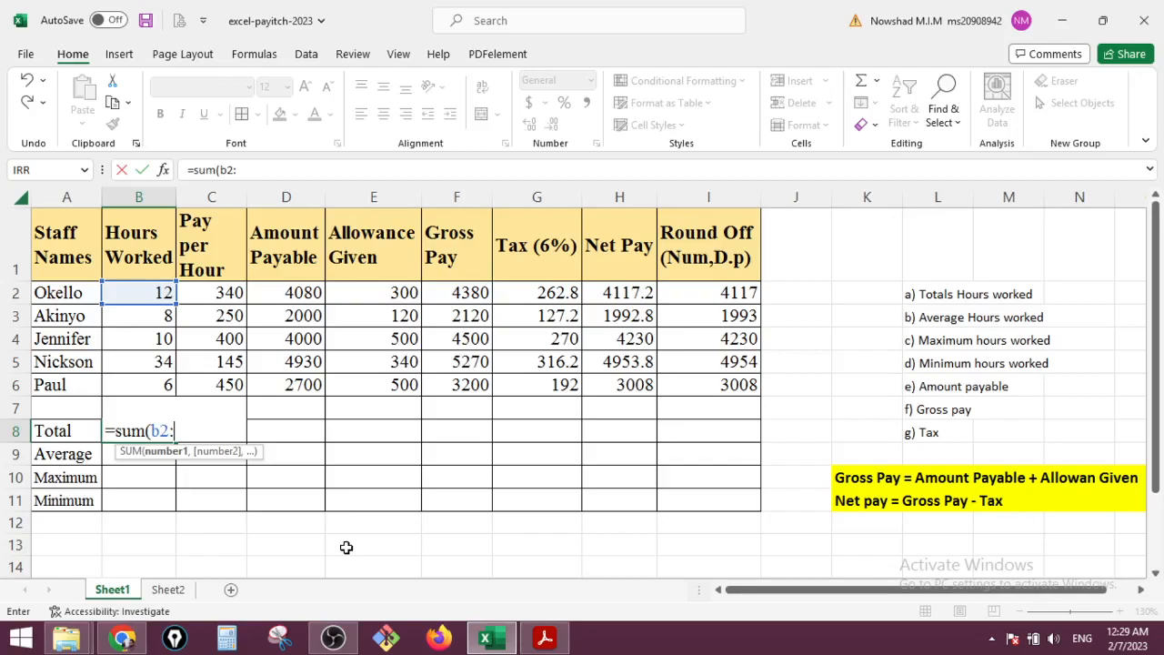
text(b)
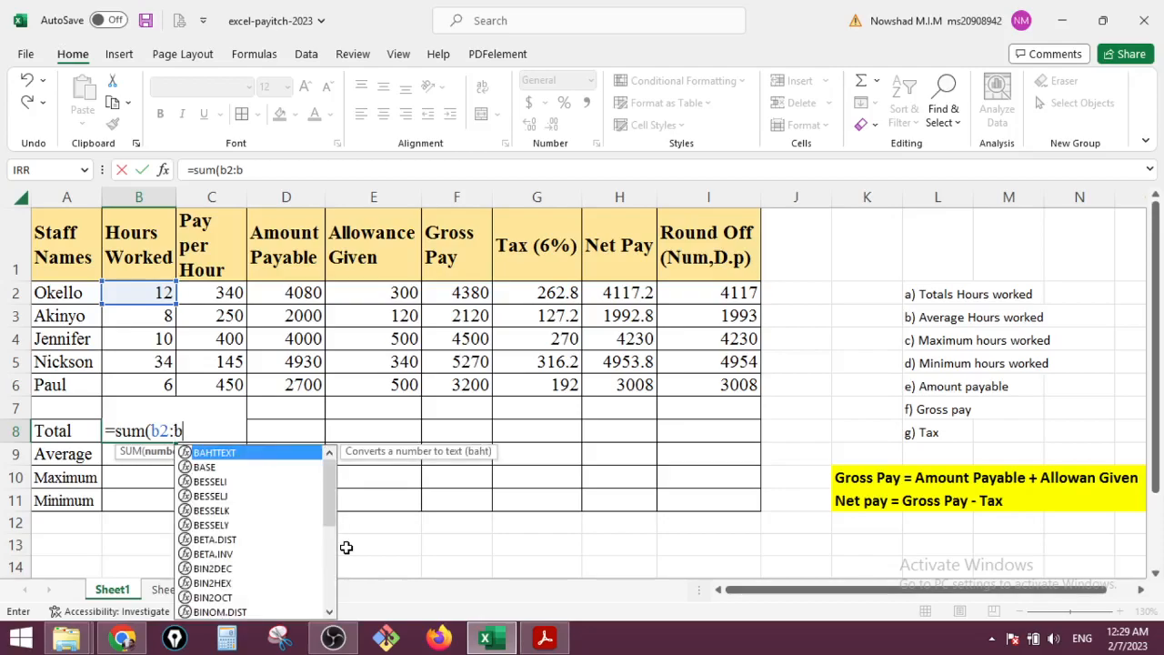
text(6))
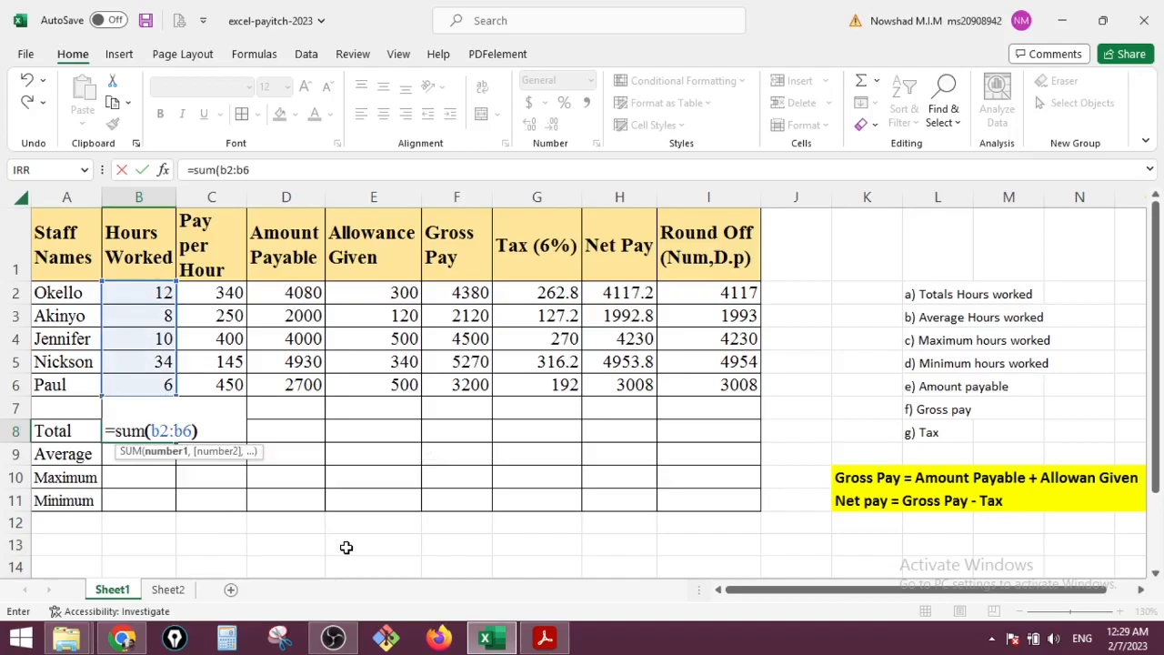
key(Return)
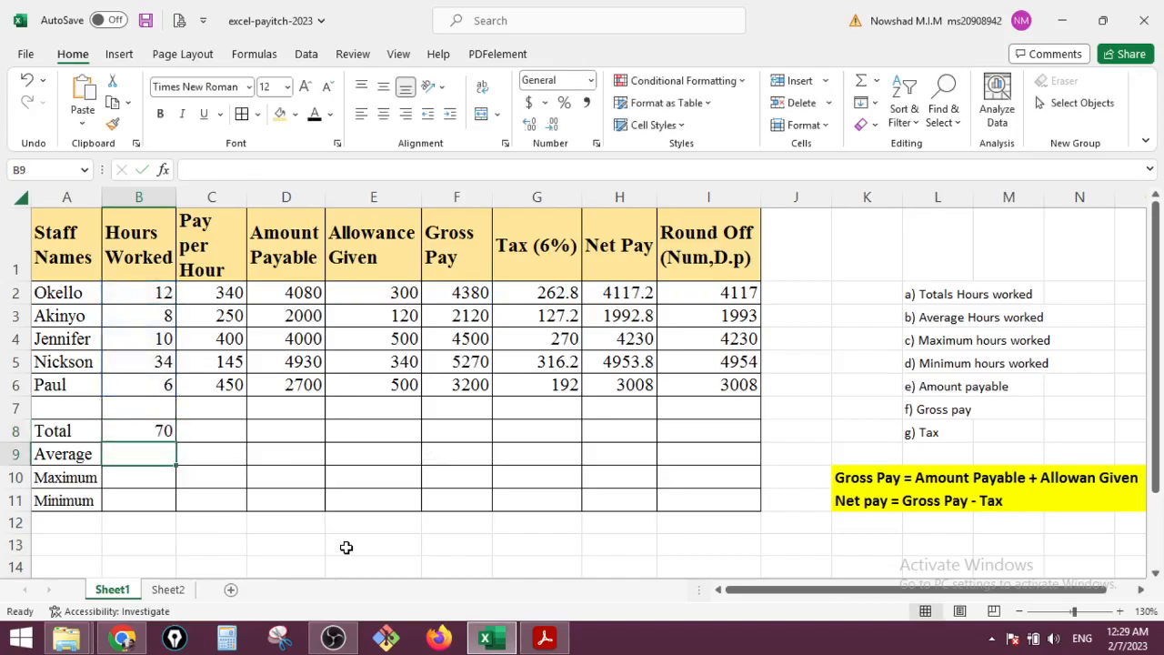
click(333, 641)
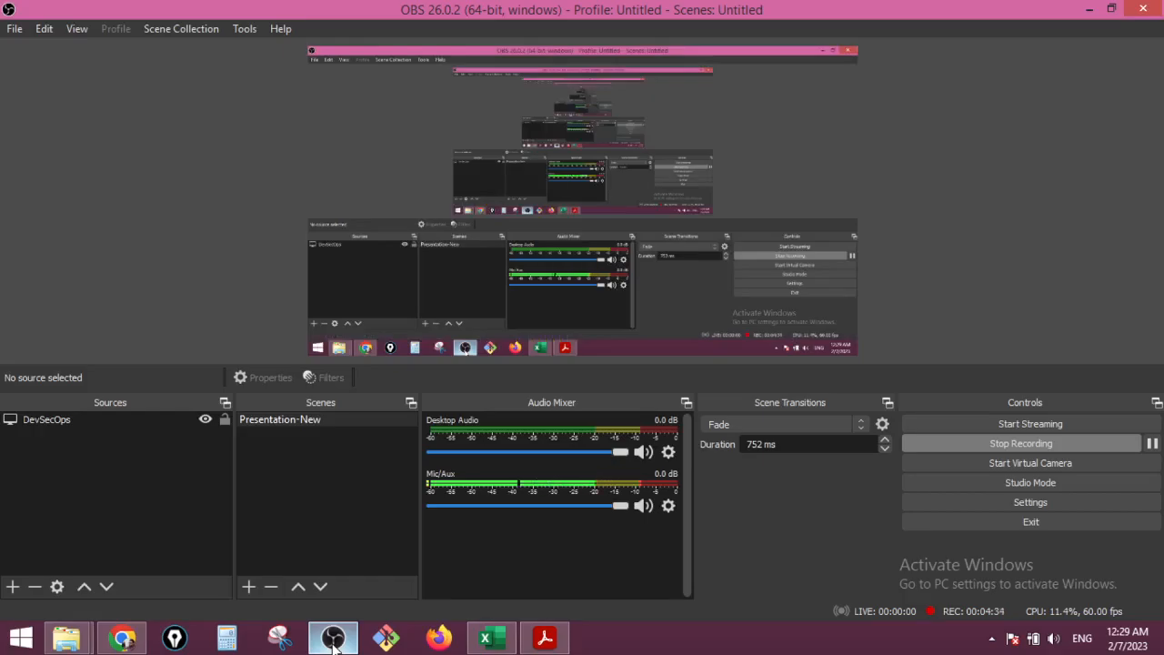
click(333, 641)
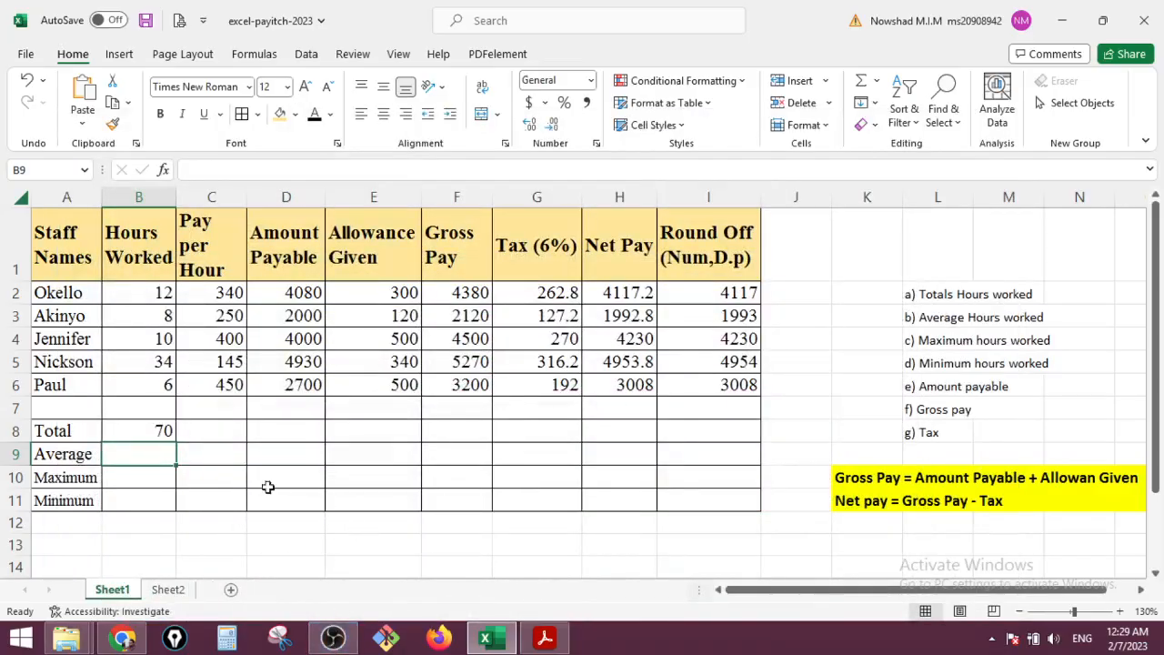
Step: Fill the total formula from B8 across the Total row to I8
click(156, 431)
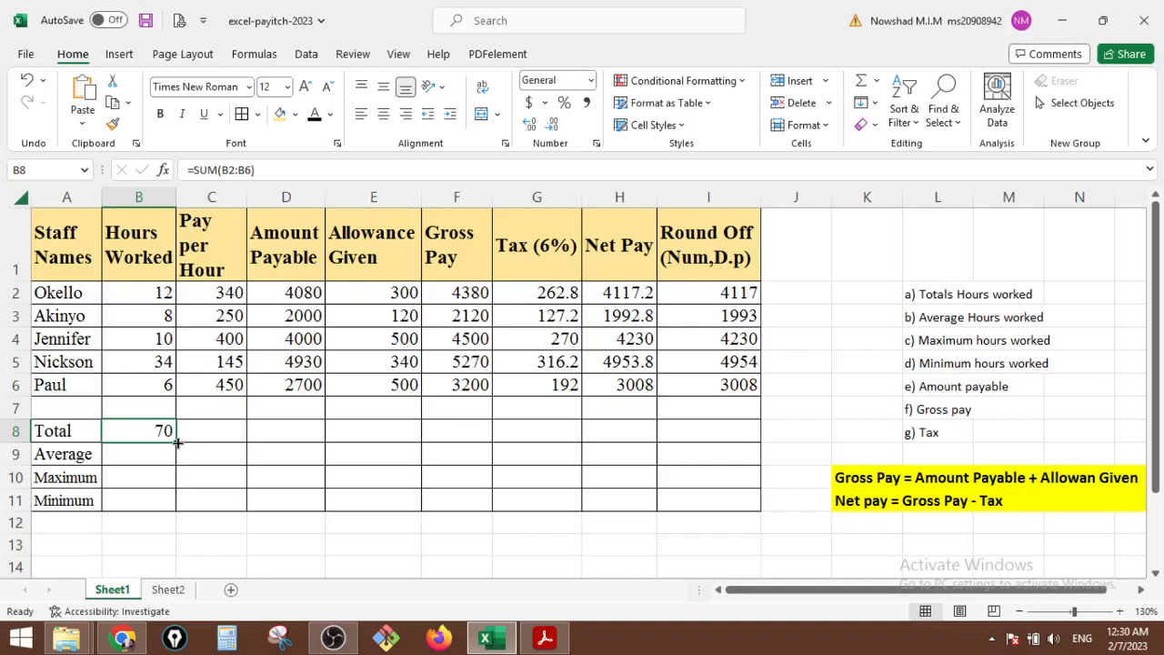
drag(177, 442, 740, 424)
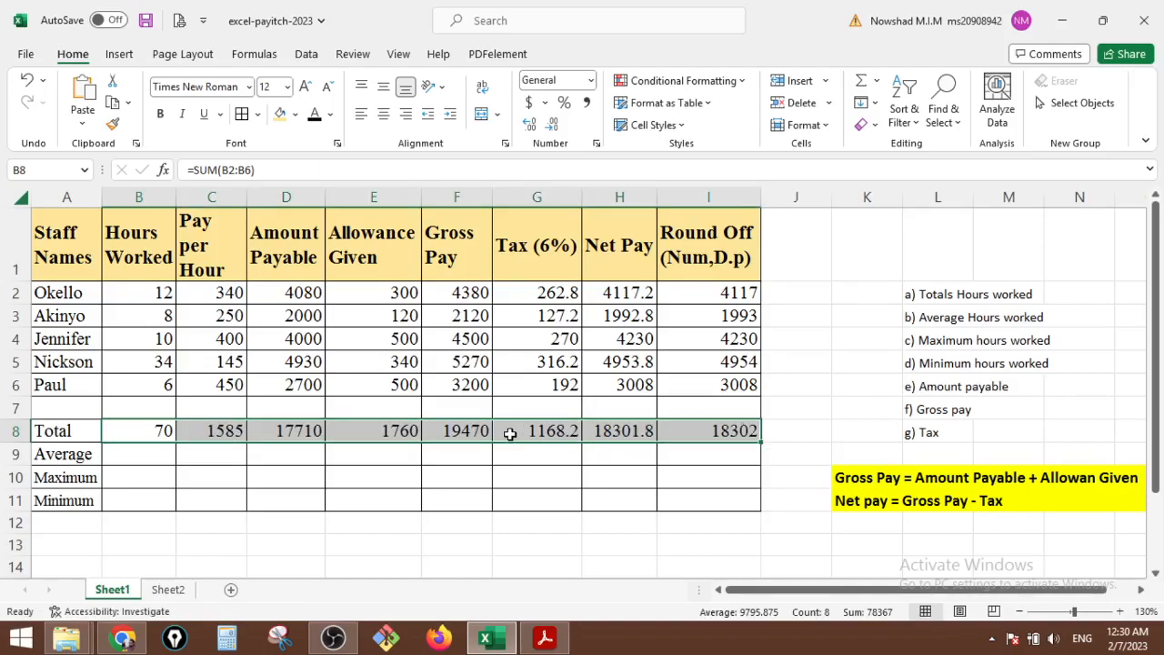
click(232, 433)
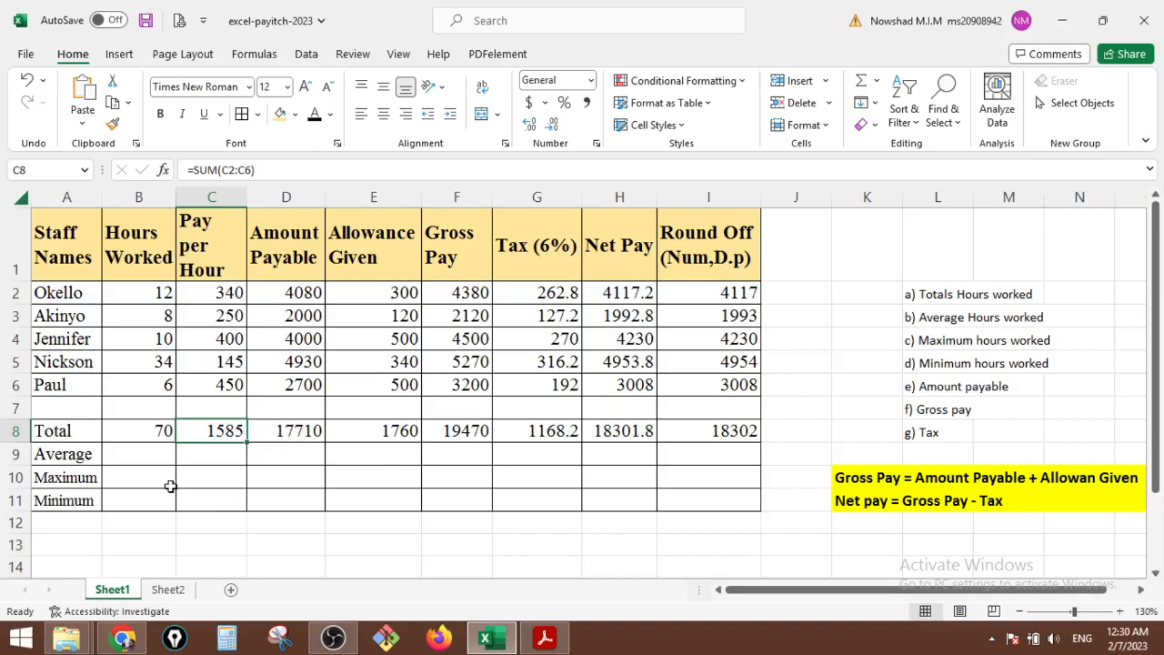
Step: Calculate the average hours worked in B9 with =AVERAGE(B2:B6) and fill the formula across to I9
click(144, 454)
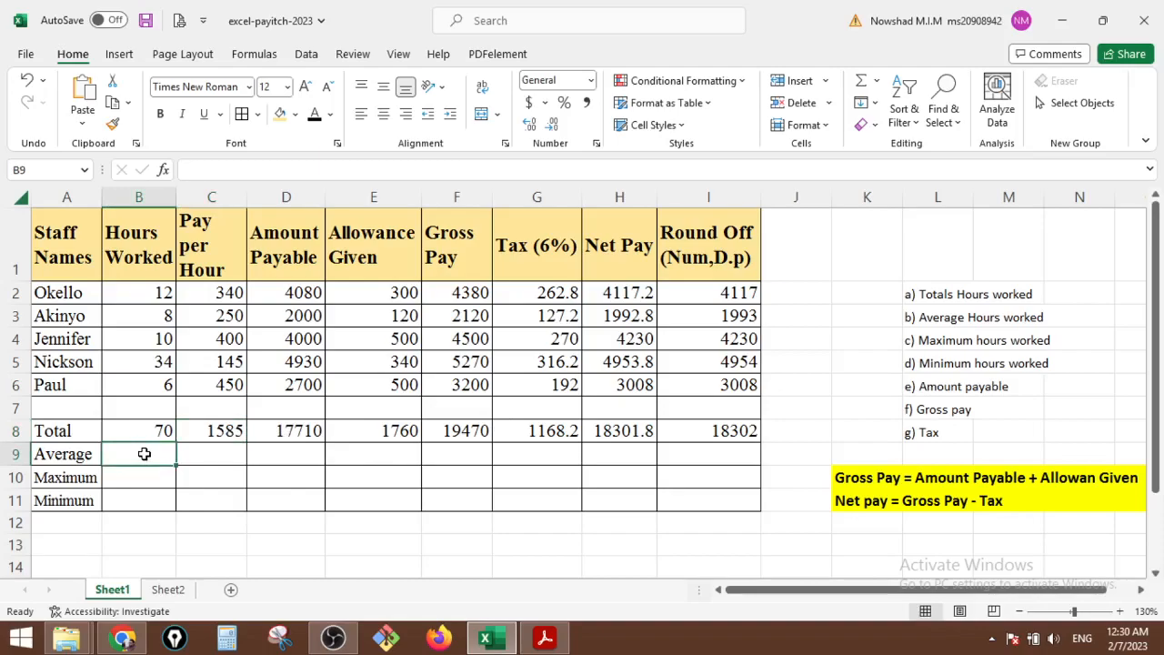
text(=)
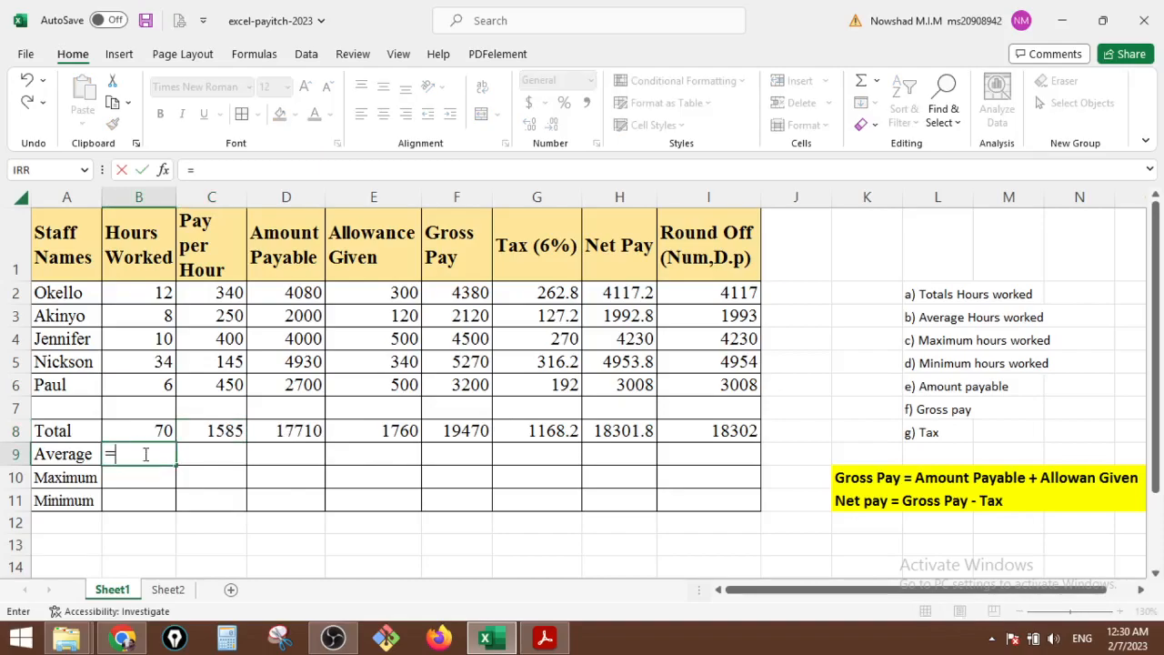
text(aver)
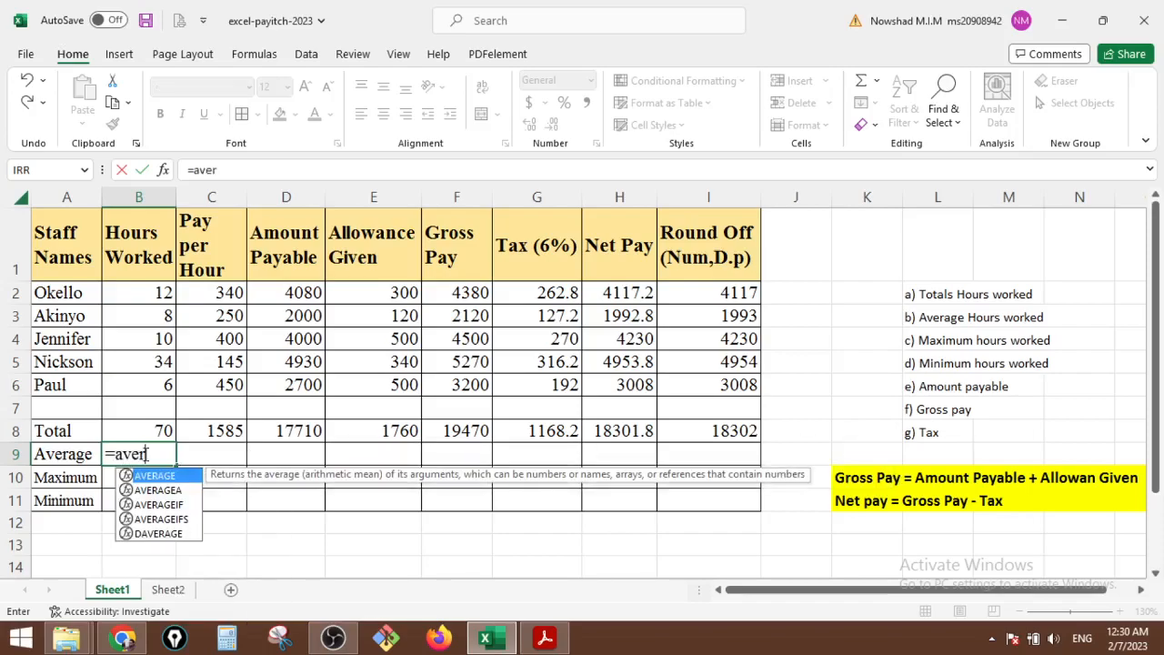
text(age(b2)
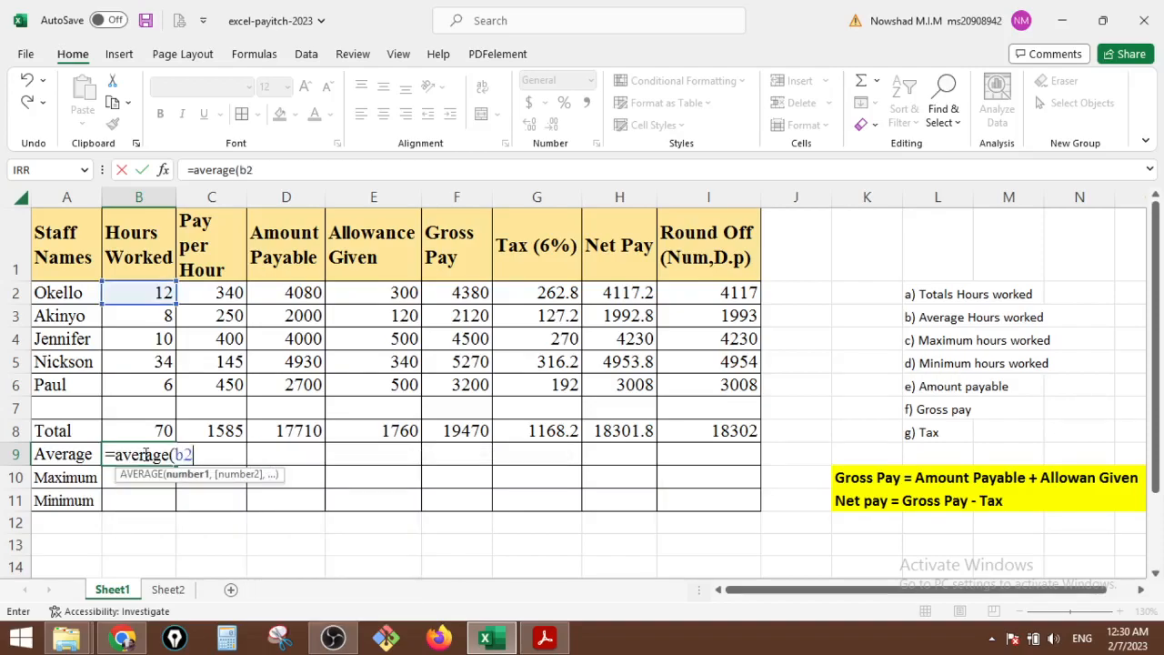
text(:b)
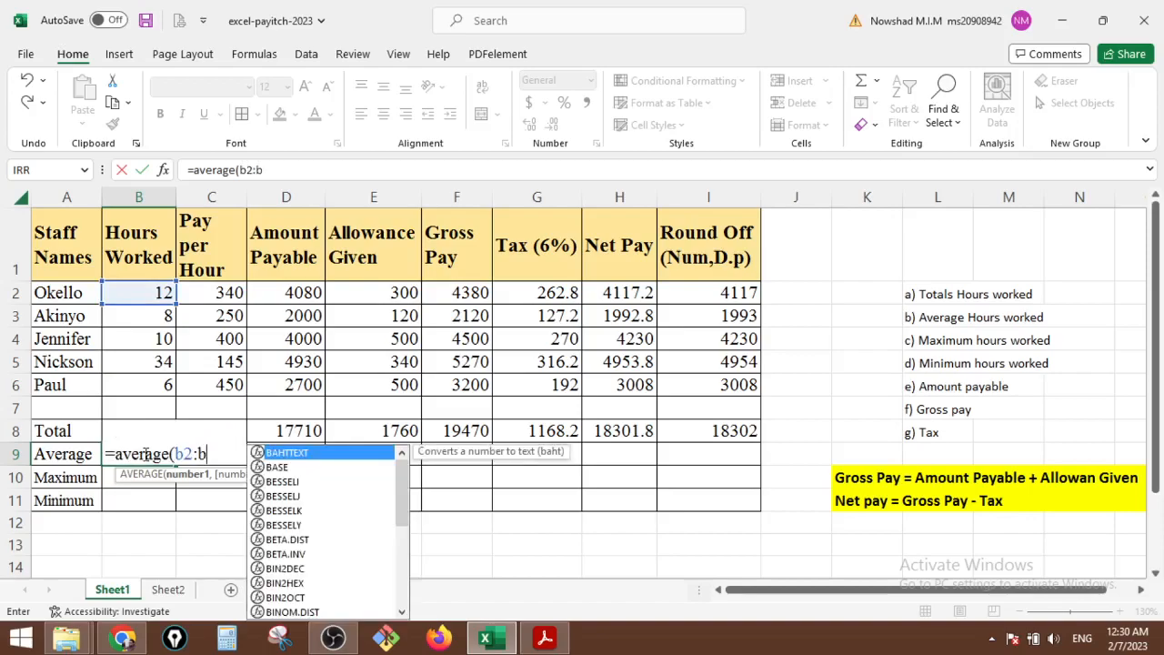
text(6)
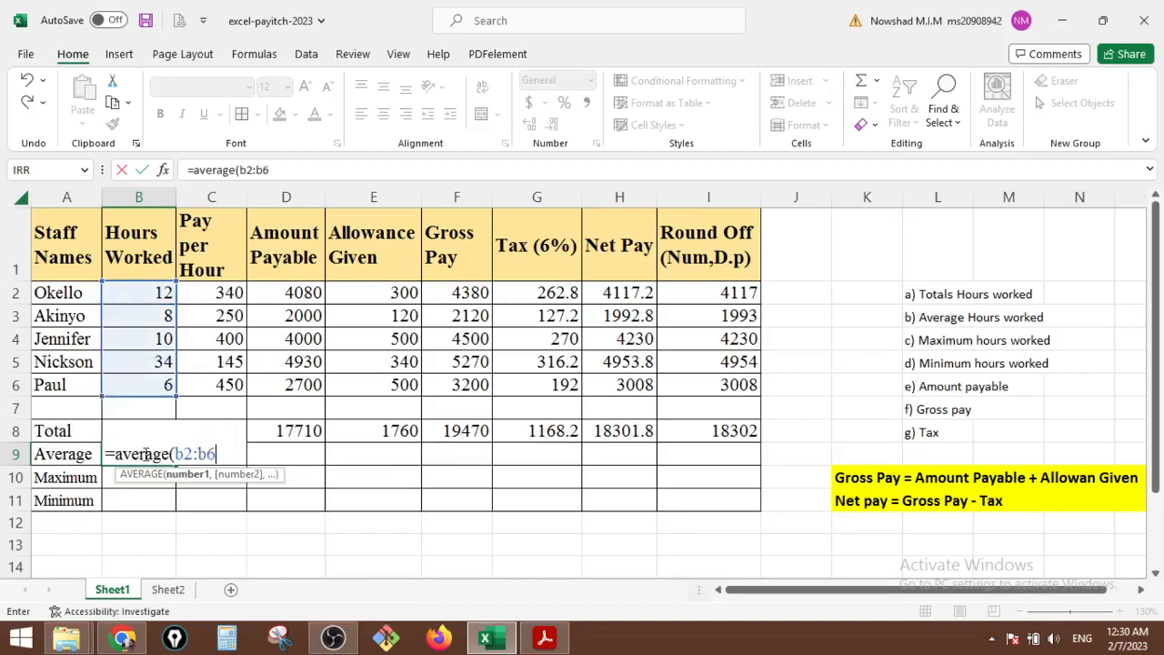
text())
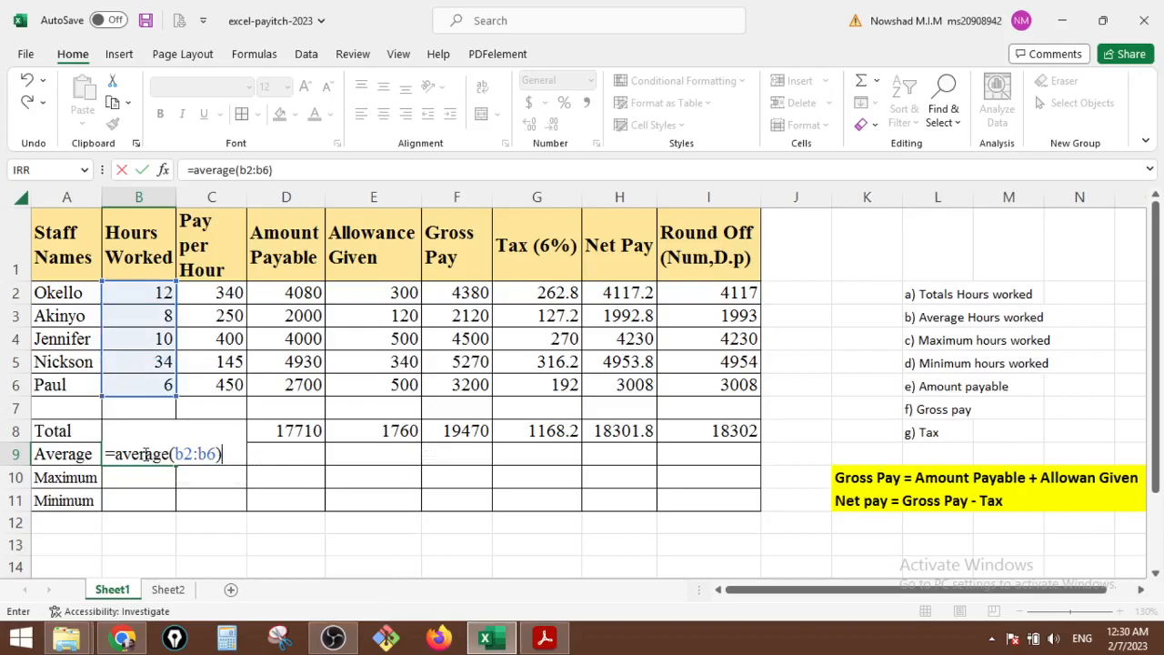
key(Return)
click(144, 454)
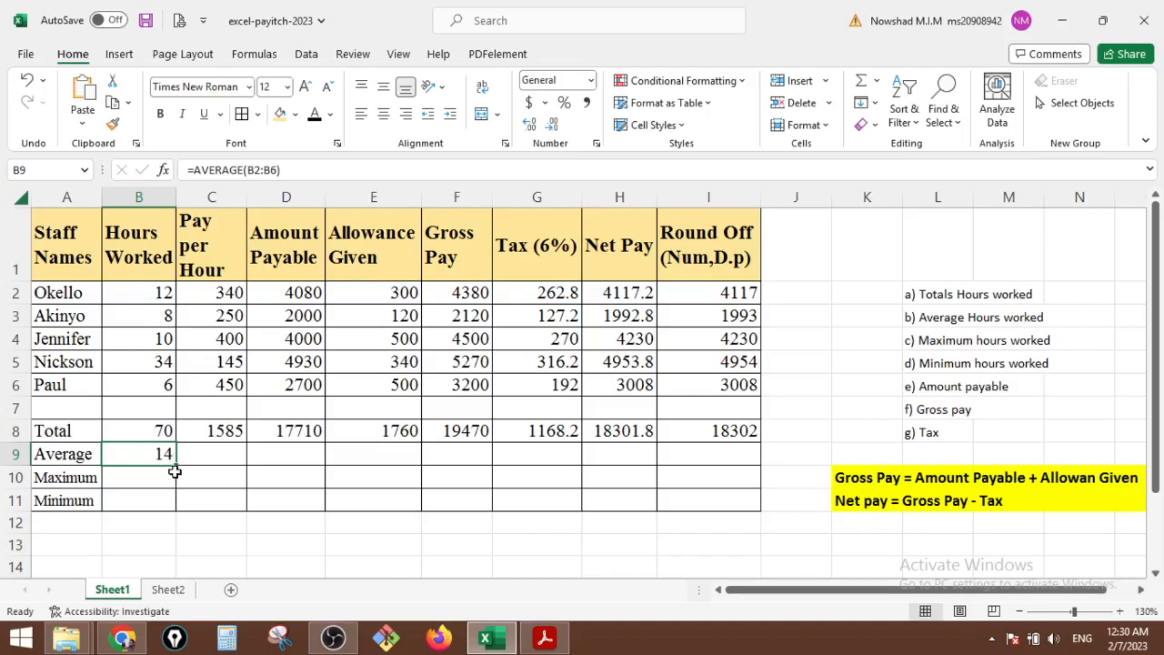
drag(177, 464, 746, 466)
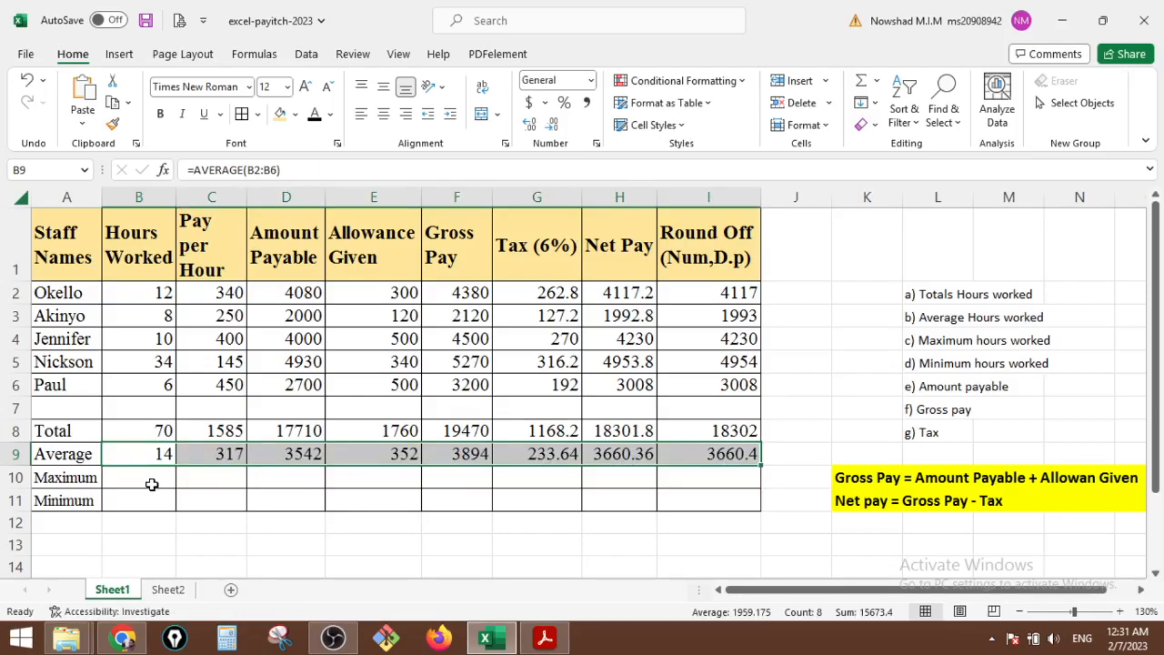
Step: Calculate the maximum hours worked in B10 with the formula =MAX(B2:B6)
click(156, 478)
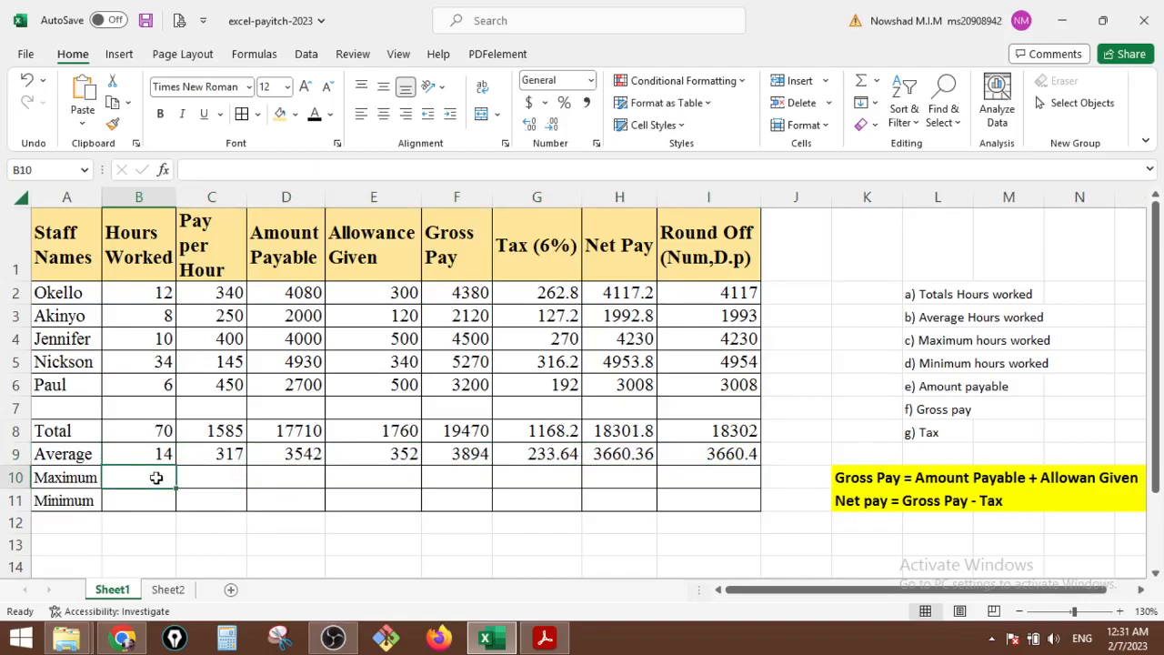
text(=)
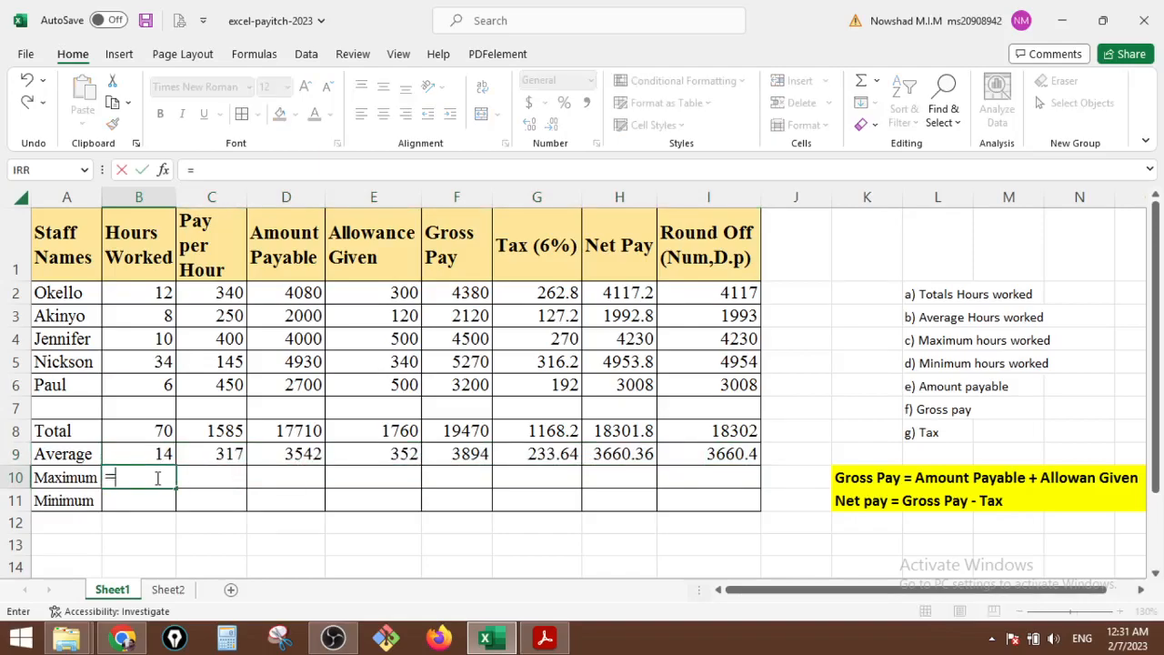
text(max)
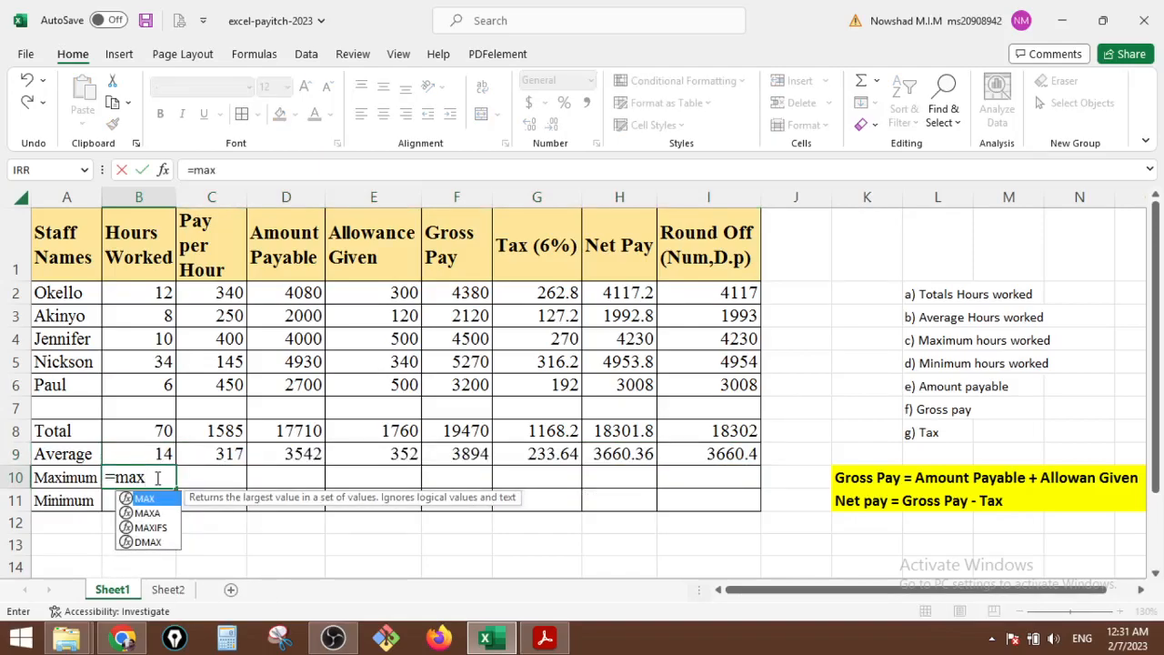
text(()
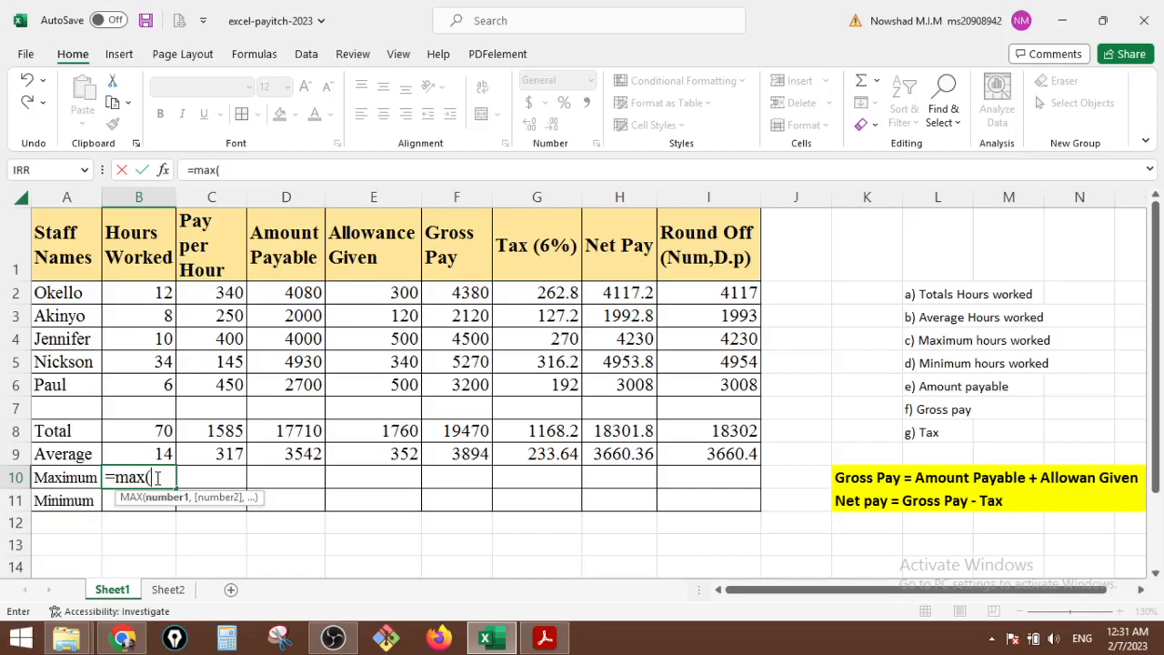
text(b)
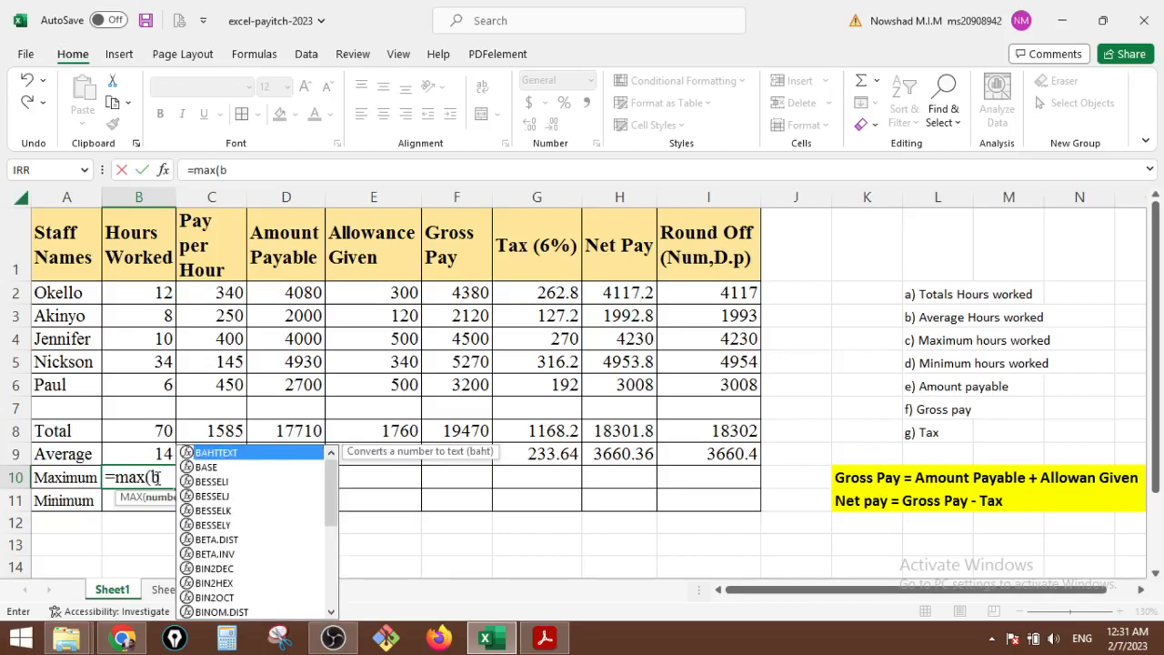
text(2)
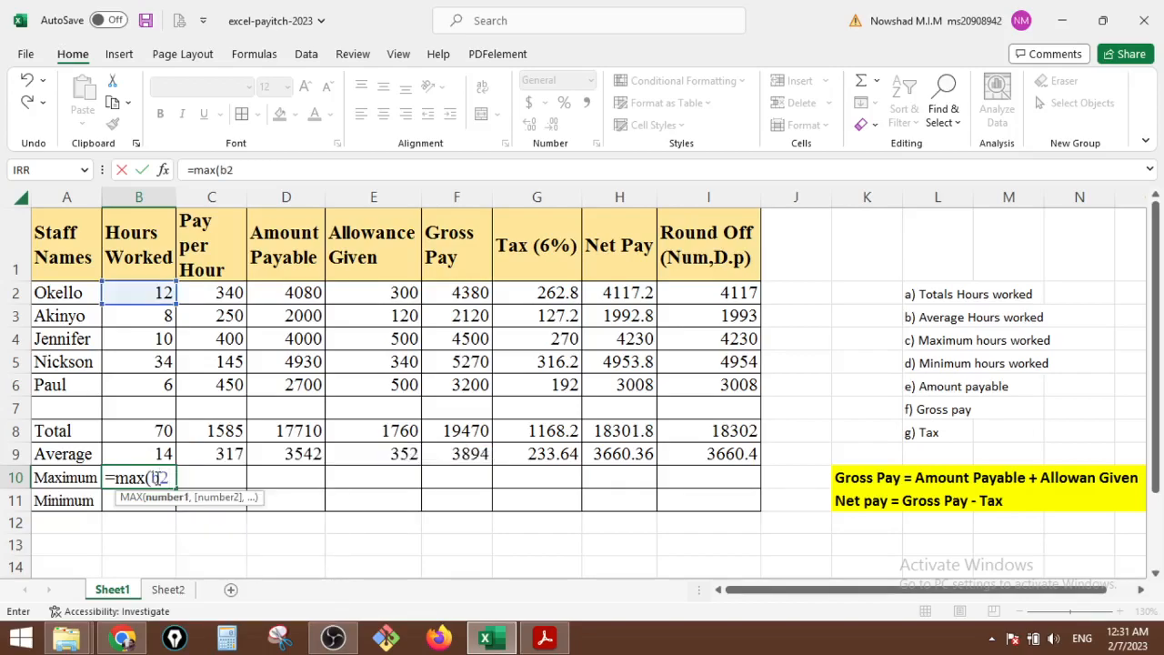
text(:)
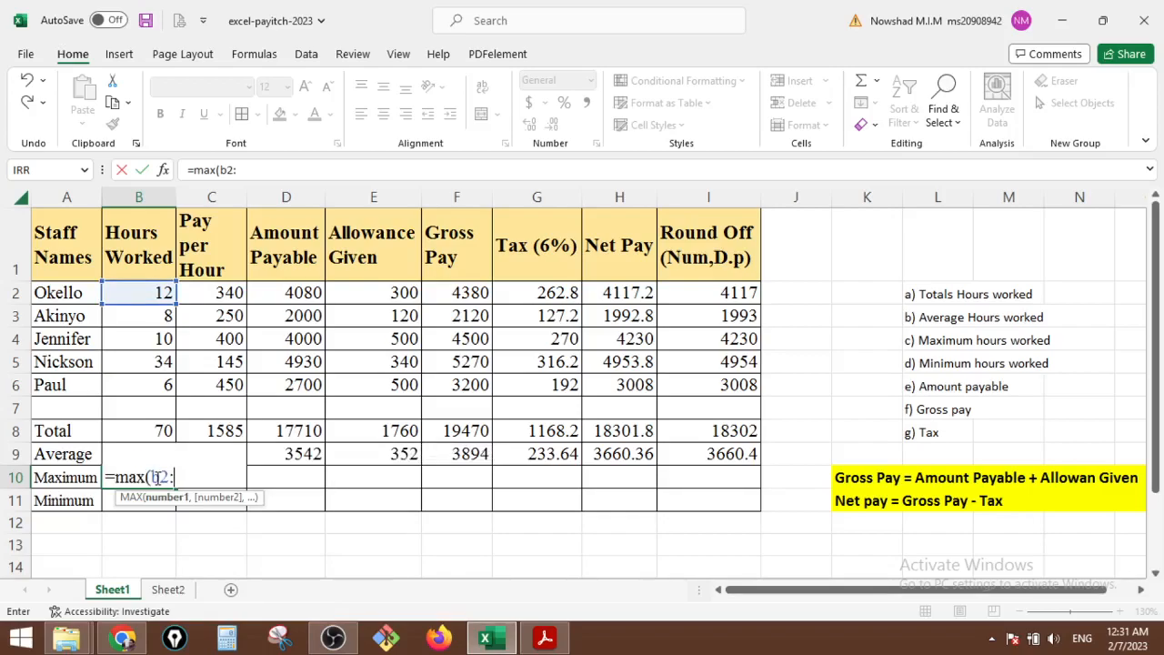
text(b)
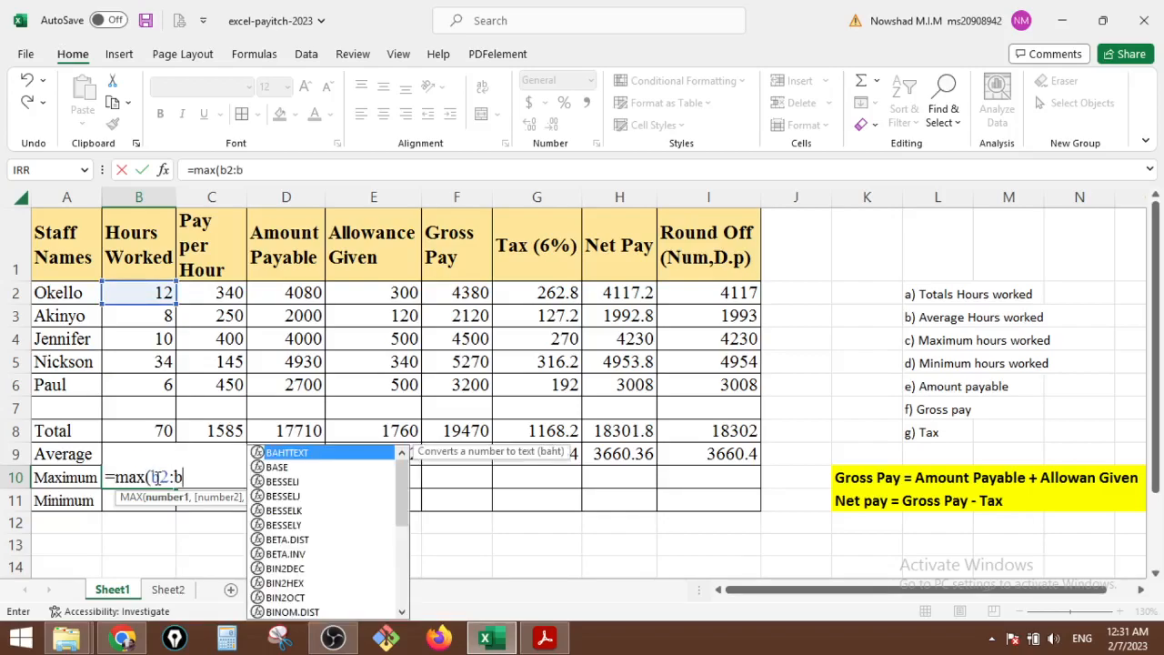
text(6)
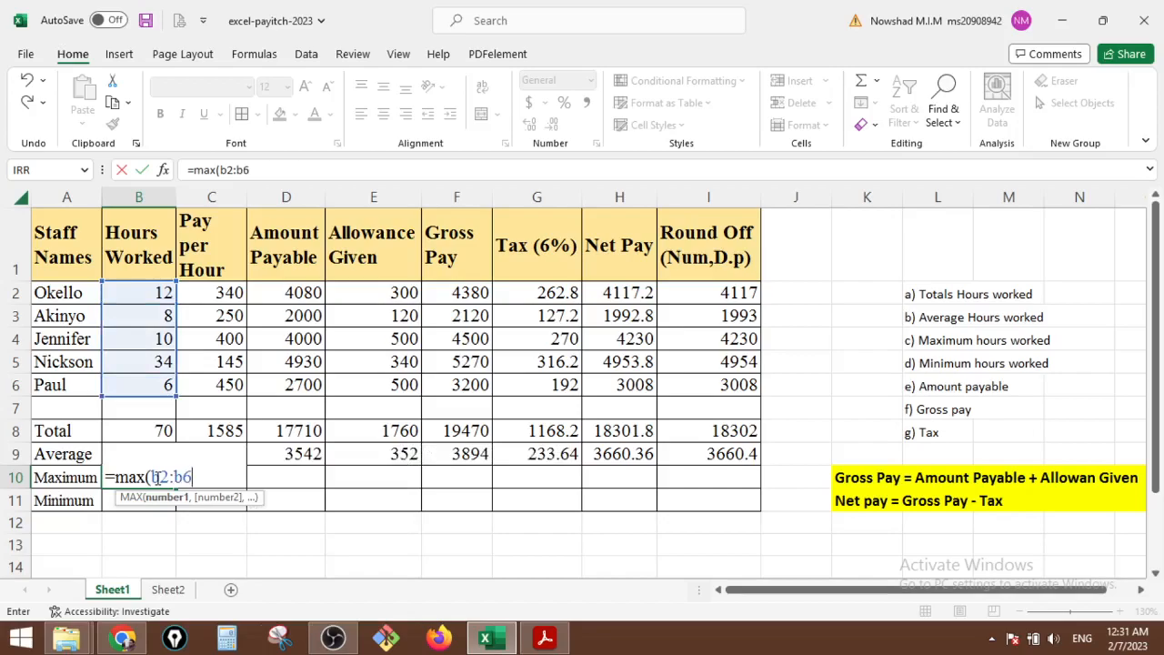
text())
double_click(155, 476)
key(Return)
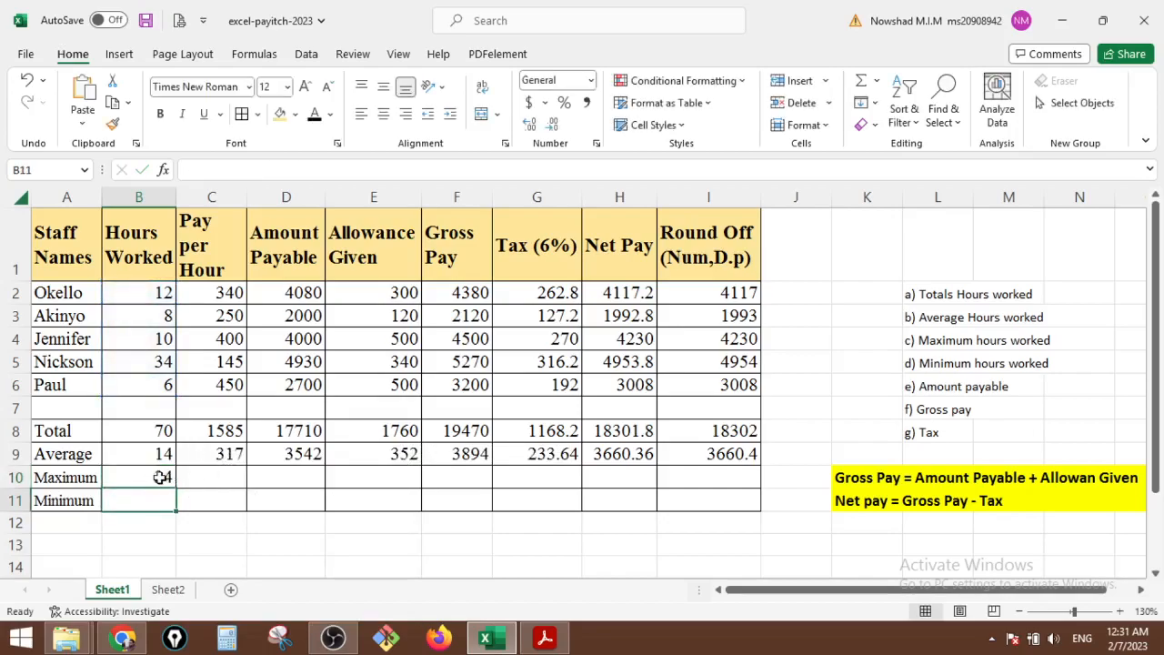
click(156, 476)
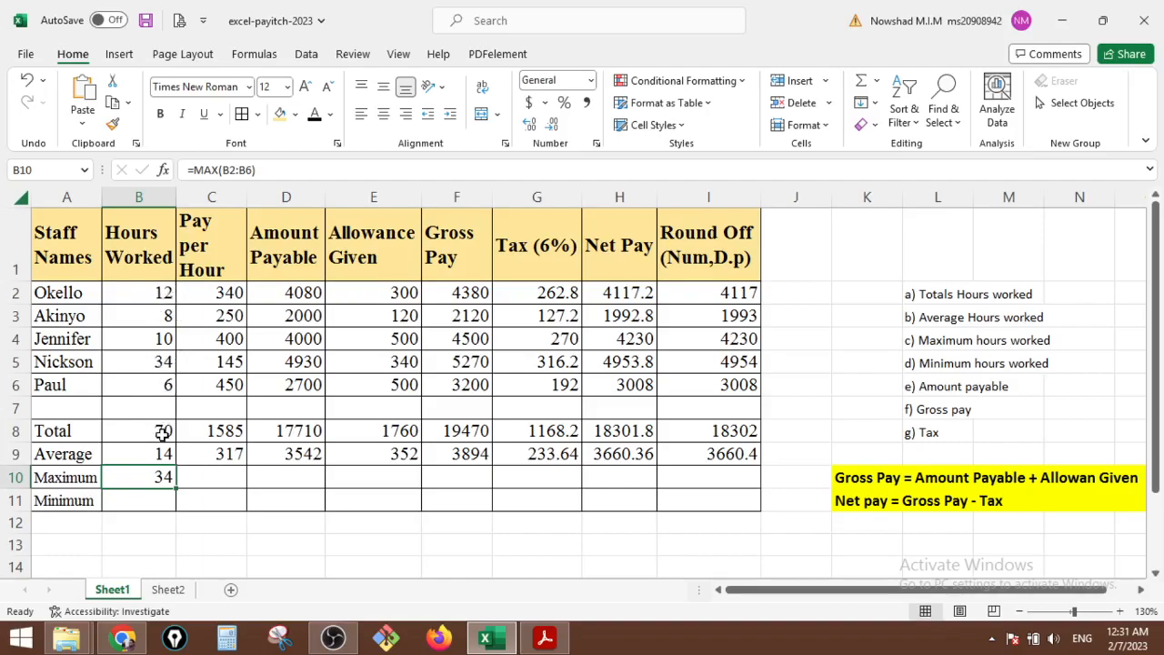
Step: Calculate the minimum hours worked in B11 with the formula =MIN(B2:B6)
click(150, 499)
text(=min)
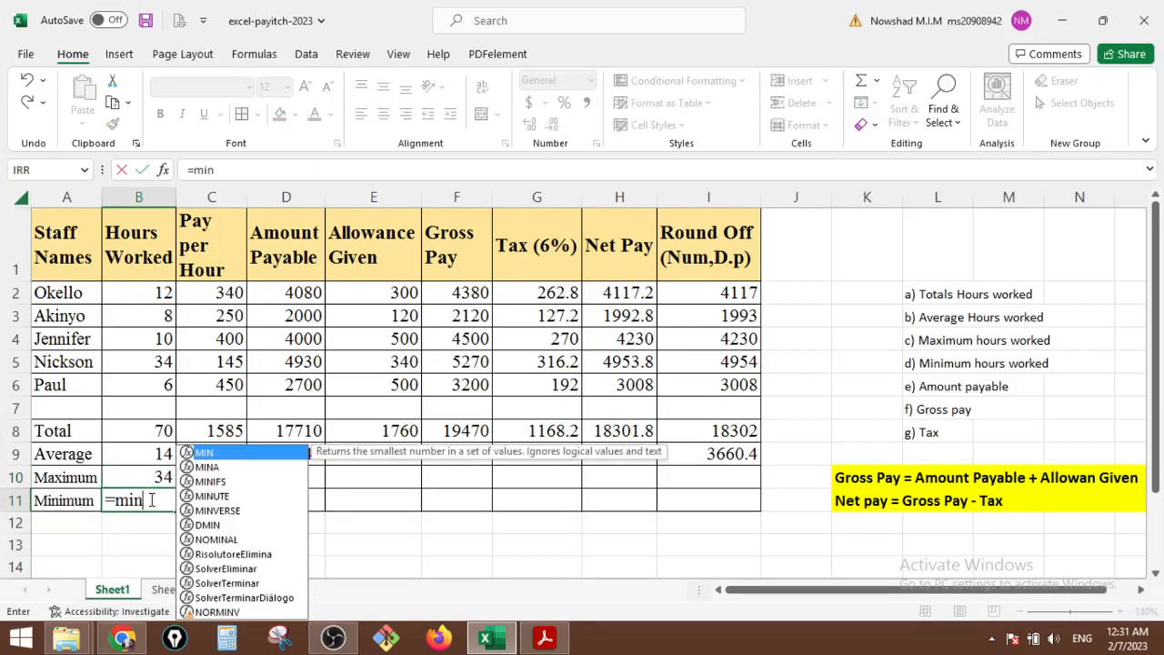
text(()
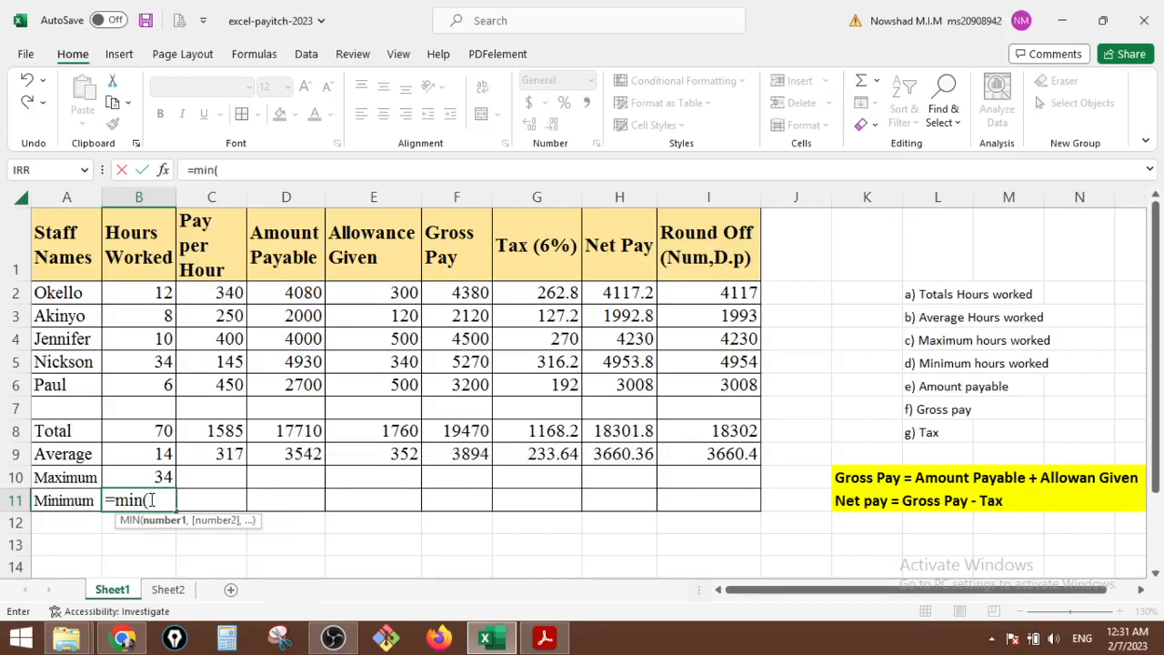
text(b)
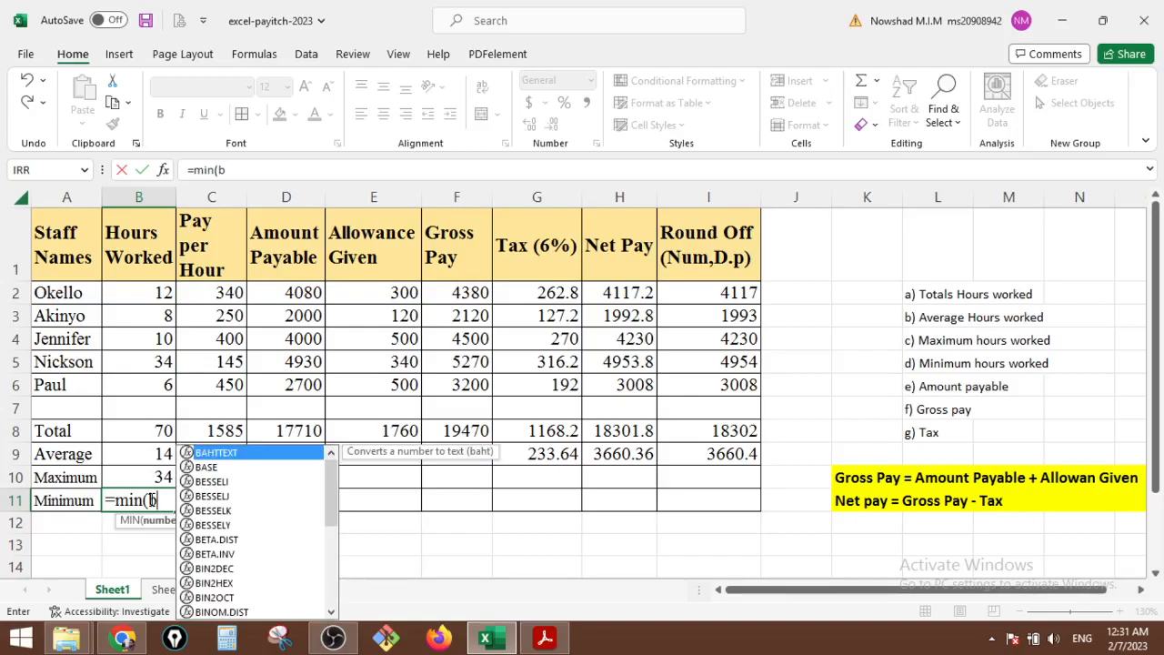
text(2)
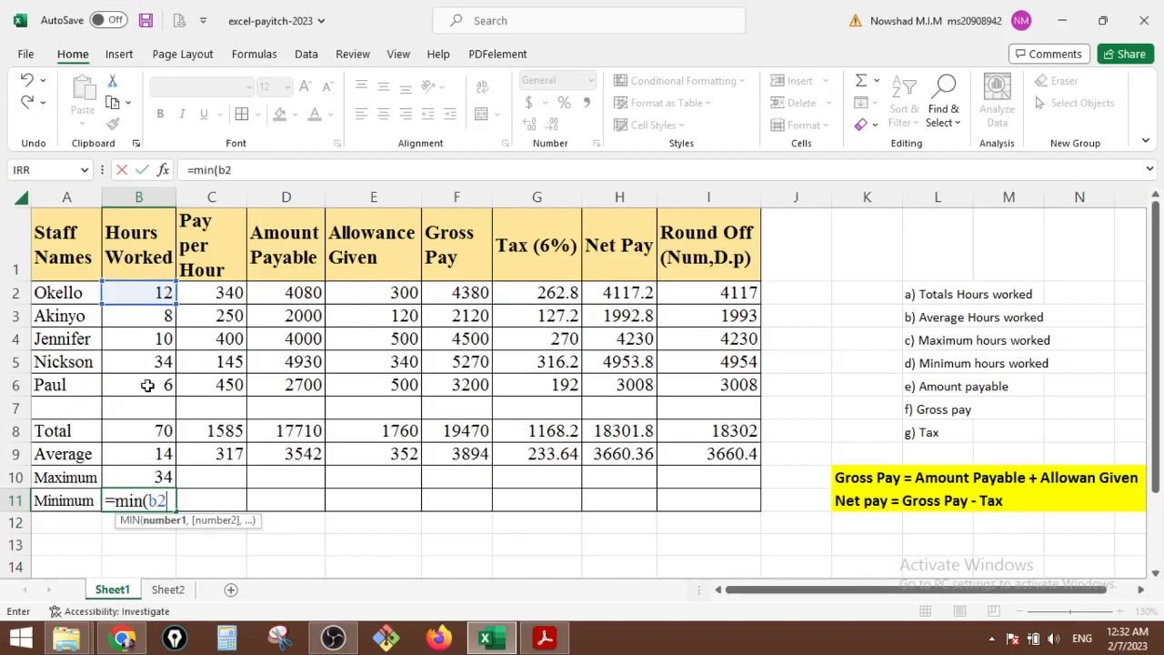
text(b)
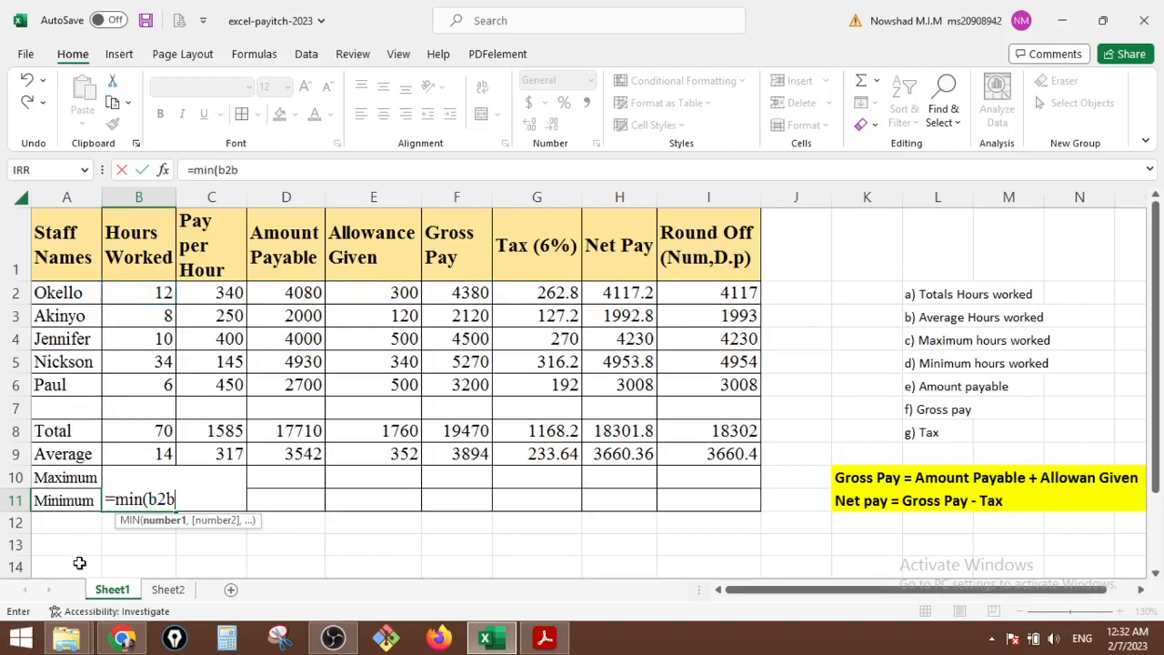
text(6))
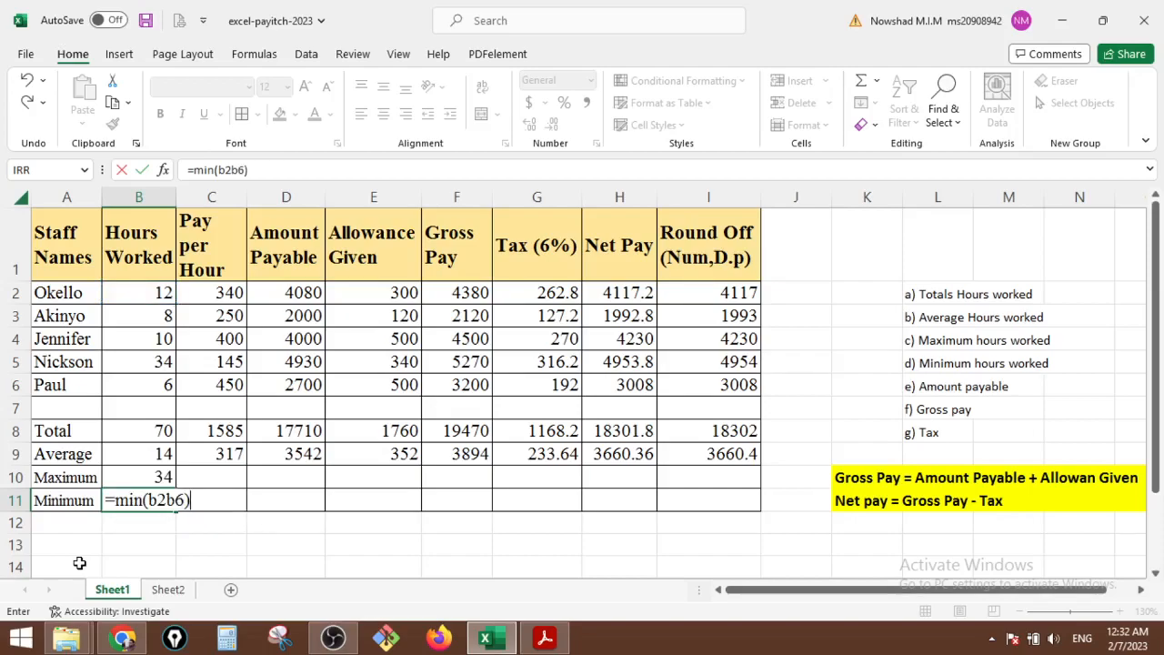
key(BackSpace)
key(BackSpace)
key(BackSpace)
text(:)
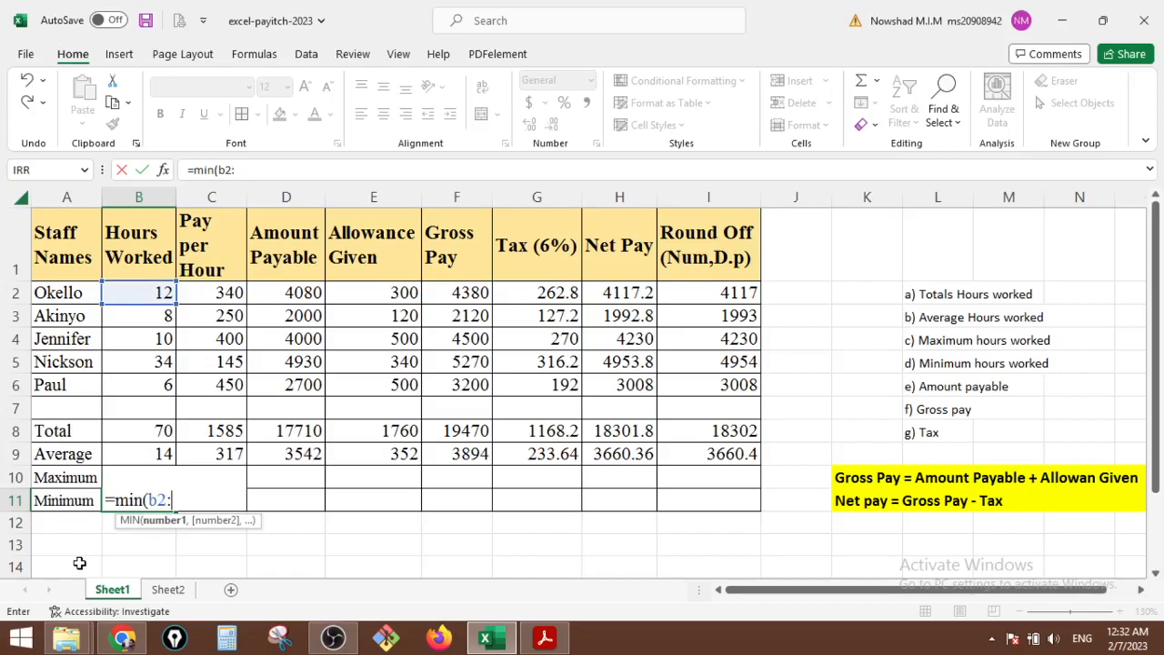
text(b)
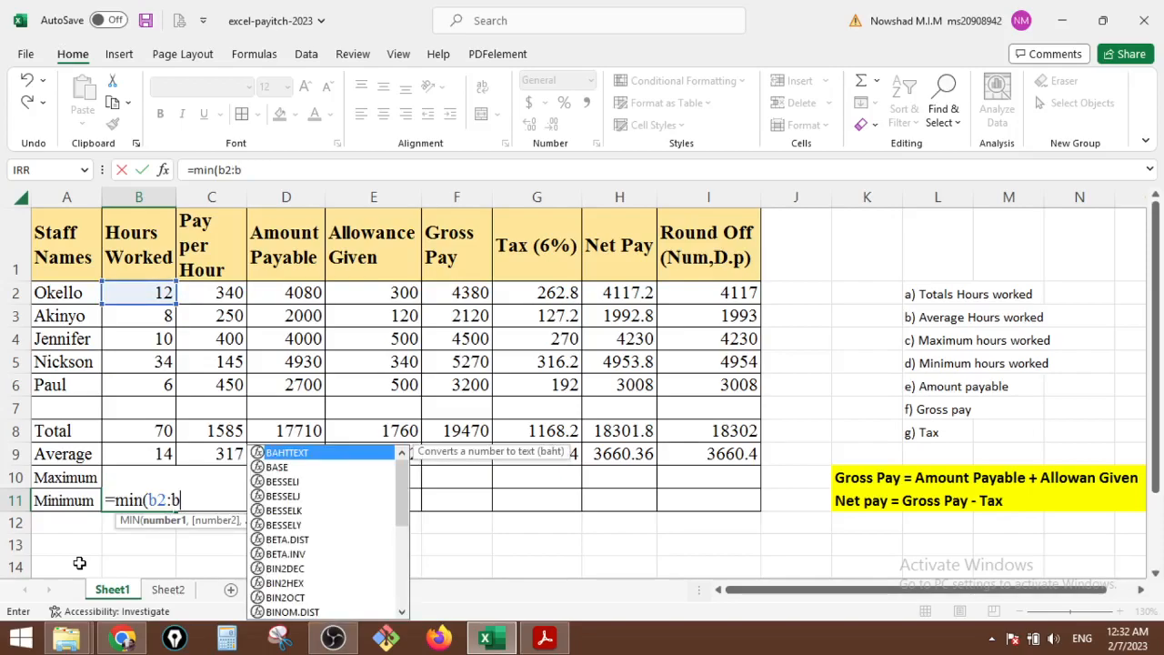
text(6))
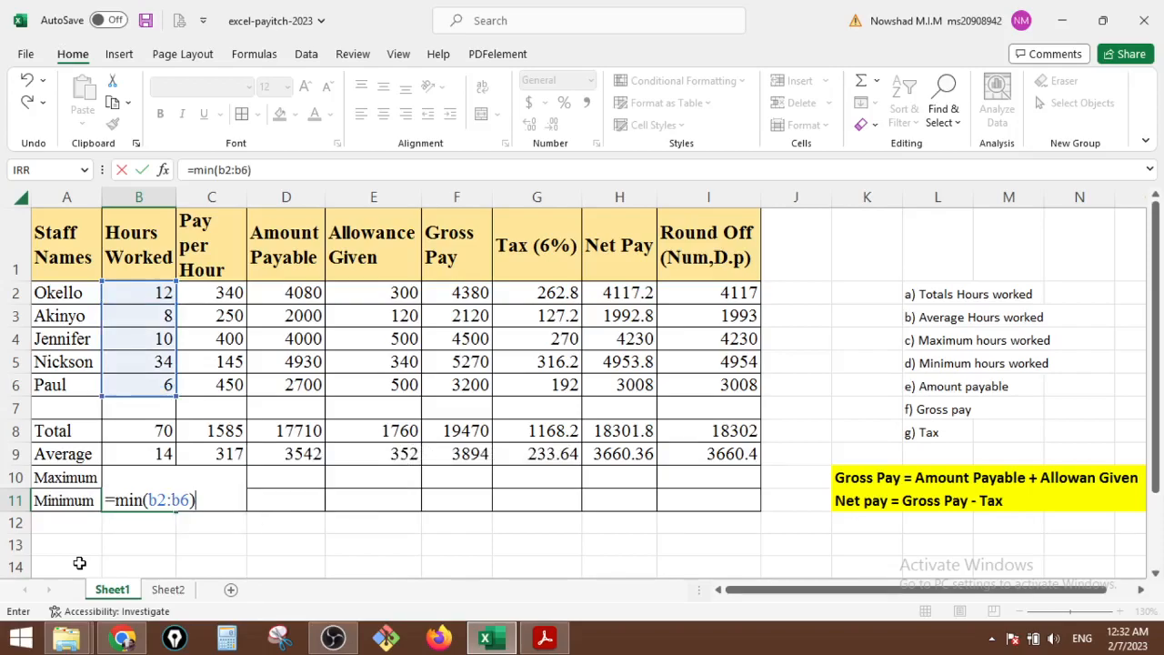
key(Return)
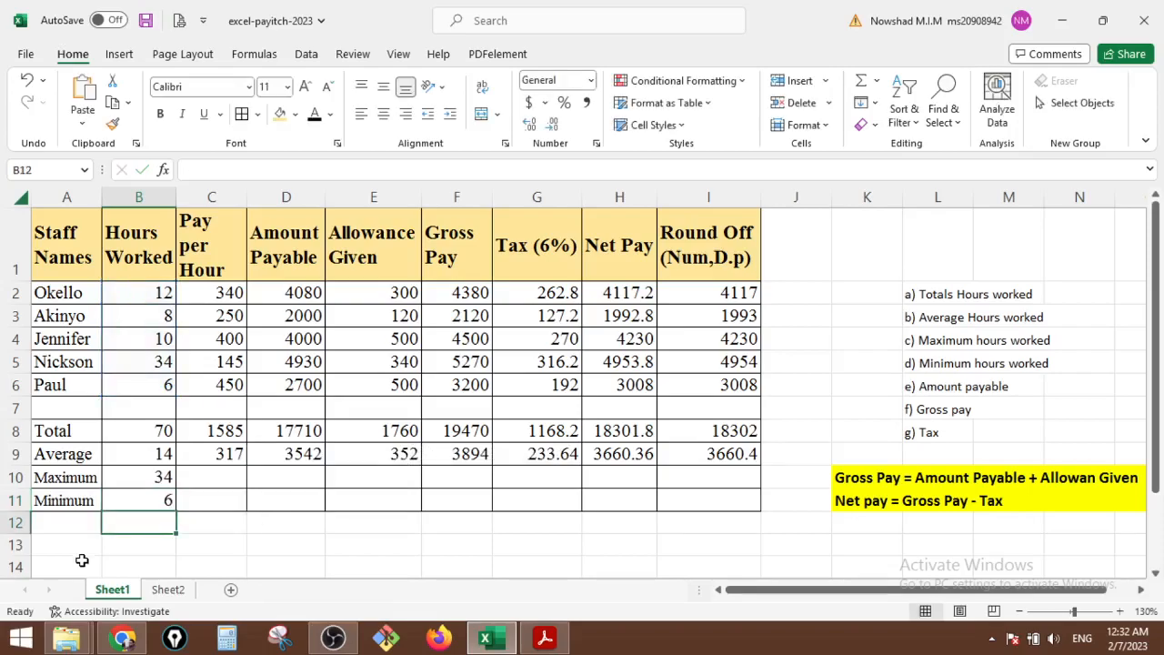
Step: Fill the maximum formula from B10 across the Maximum row to I10
click(155, 474)
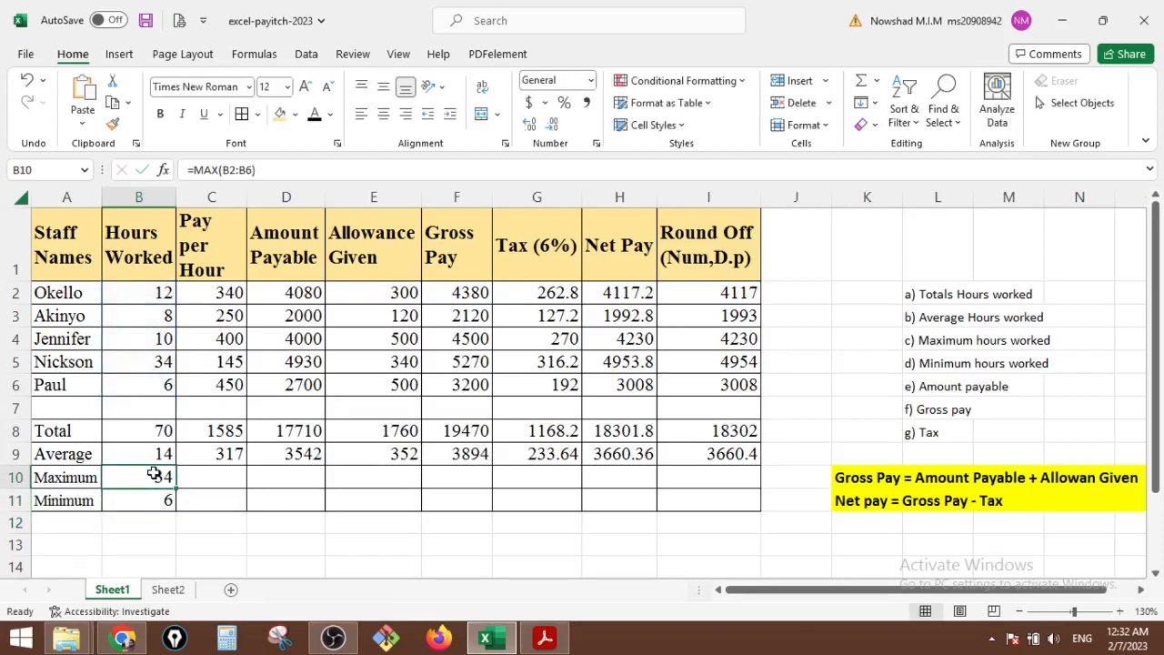
click(221, 476)
click(278, 480)
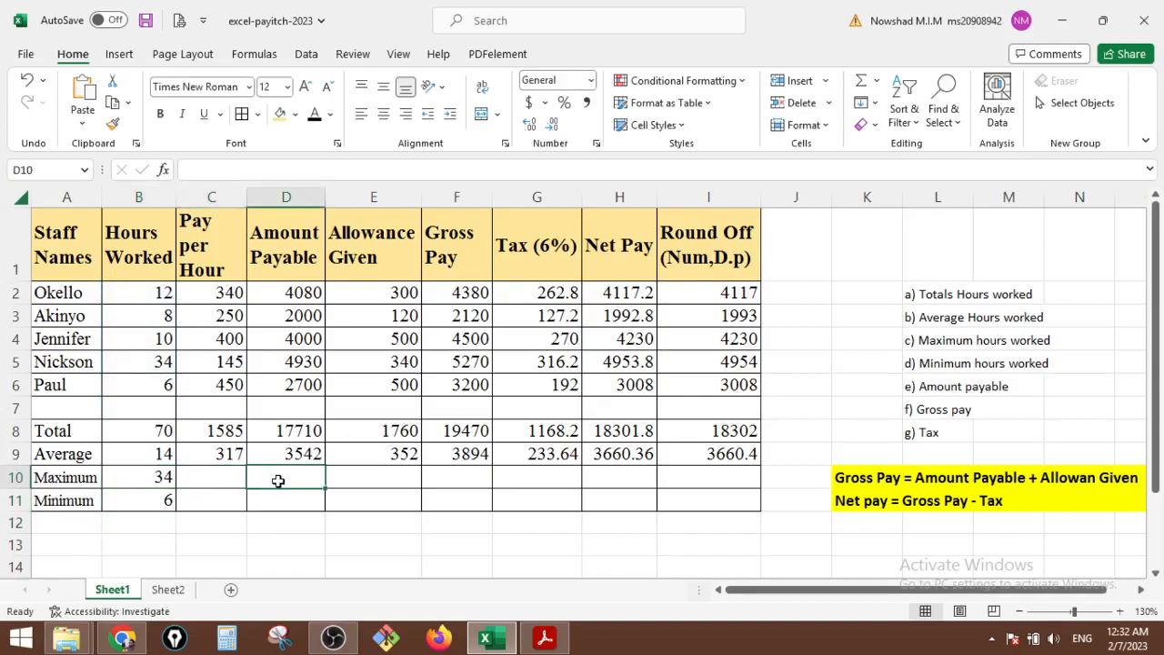
click(221, 476)
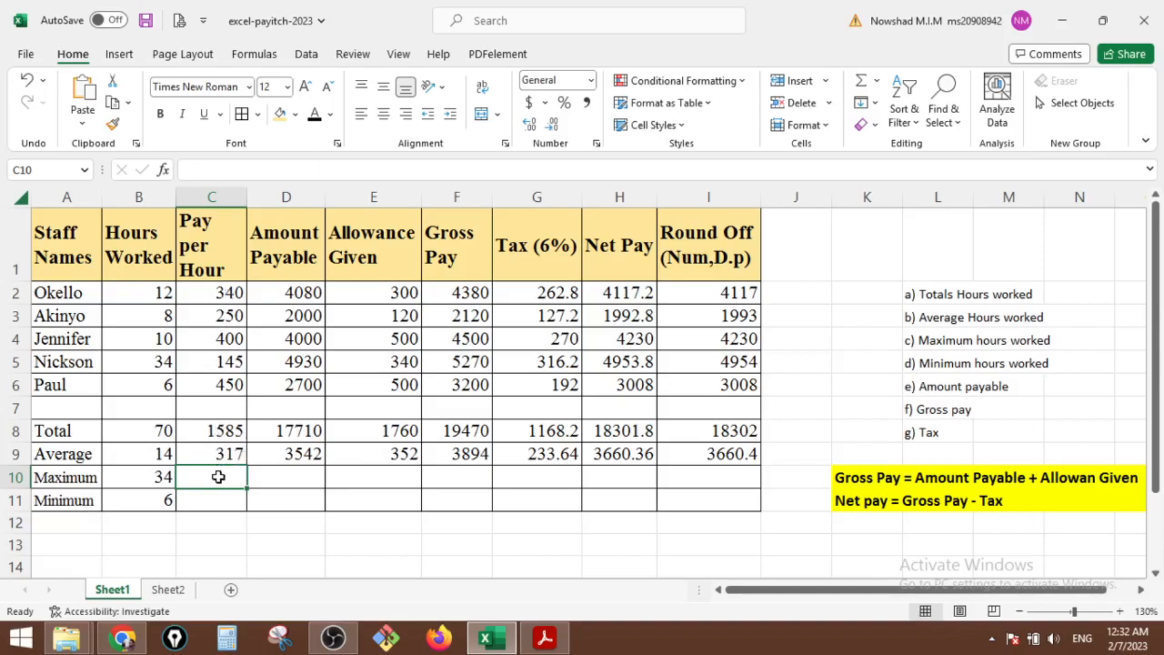
click(296, 477)
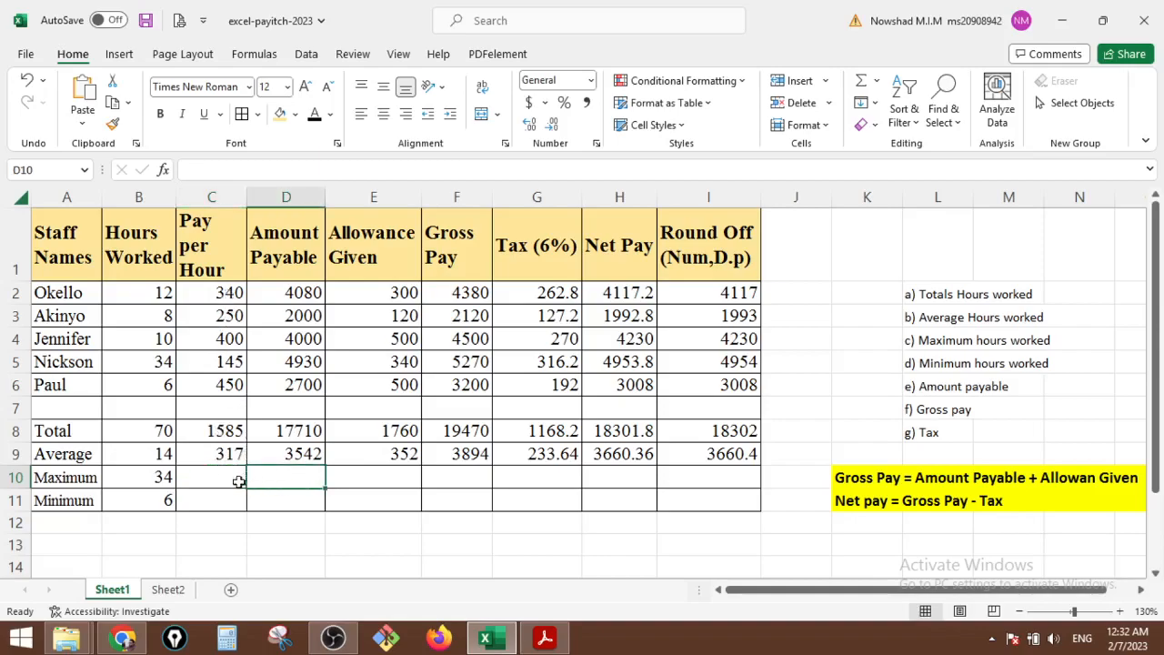
click(159, 475)
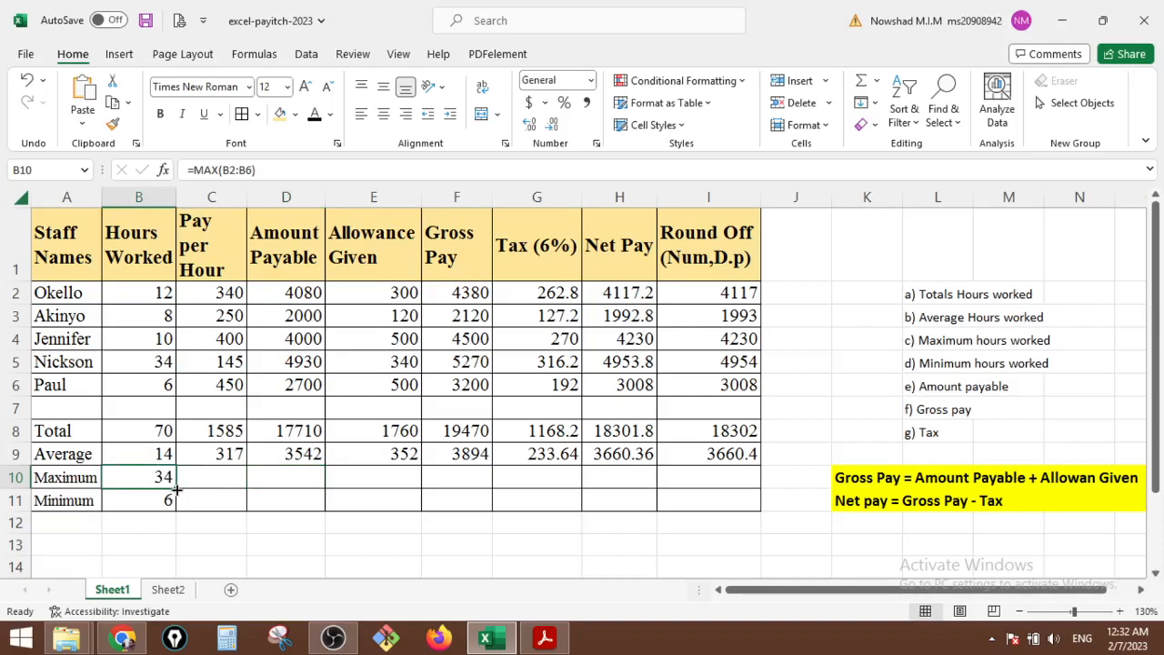
drag(176, 490, 730, 470)
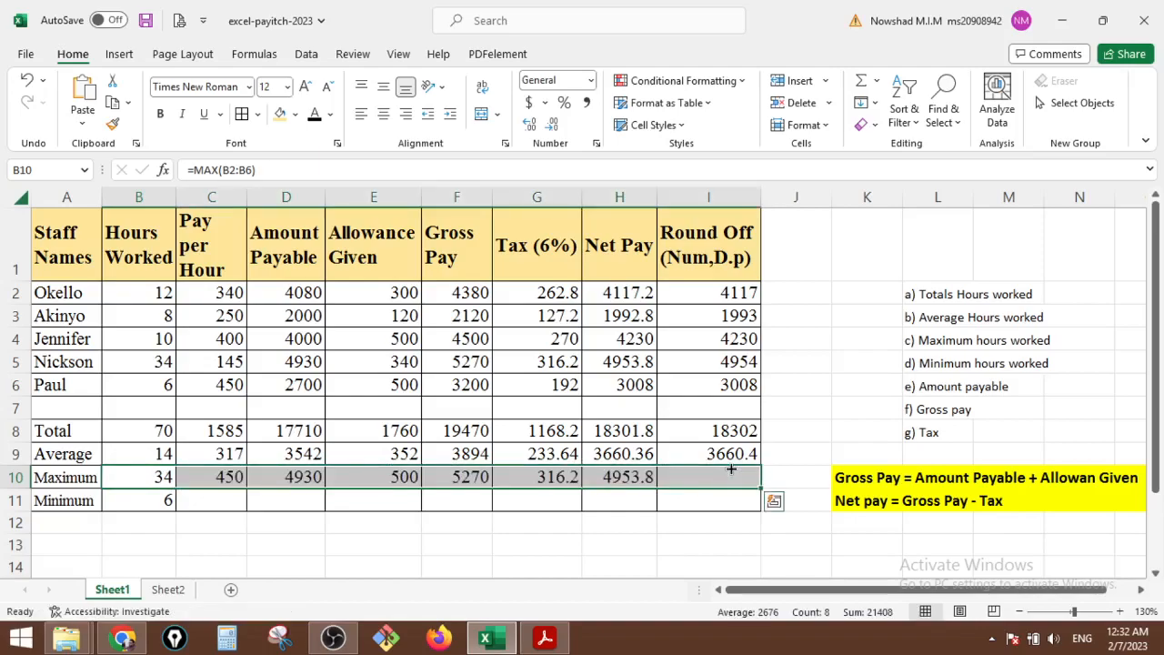
Step: Fill the minimum formula from B11 across the Minimum row to I11
click(155, 507)
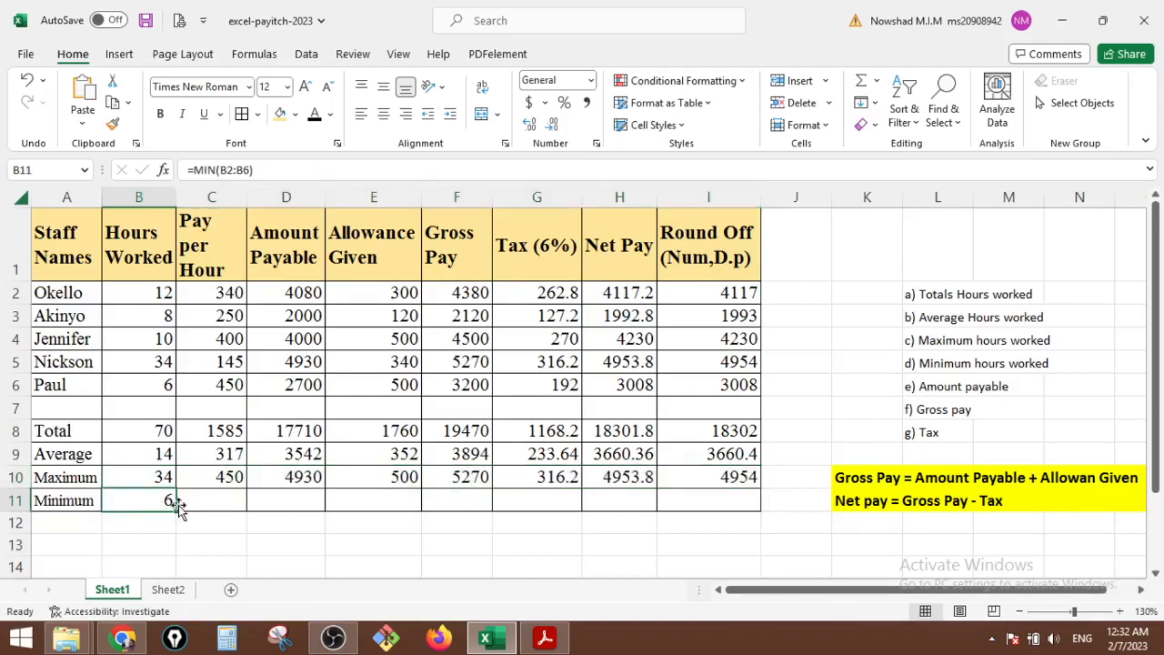
drag(178, 512, 751, 512)
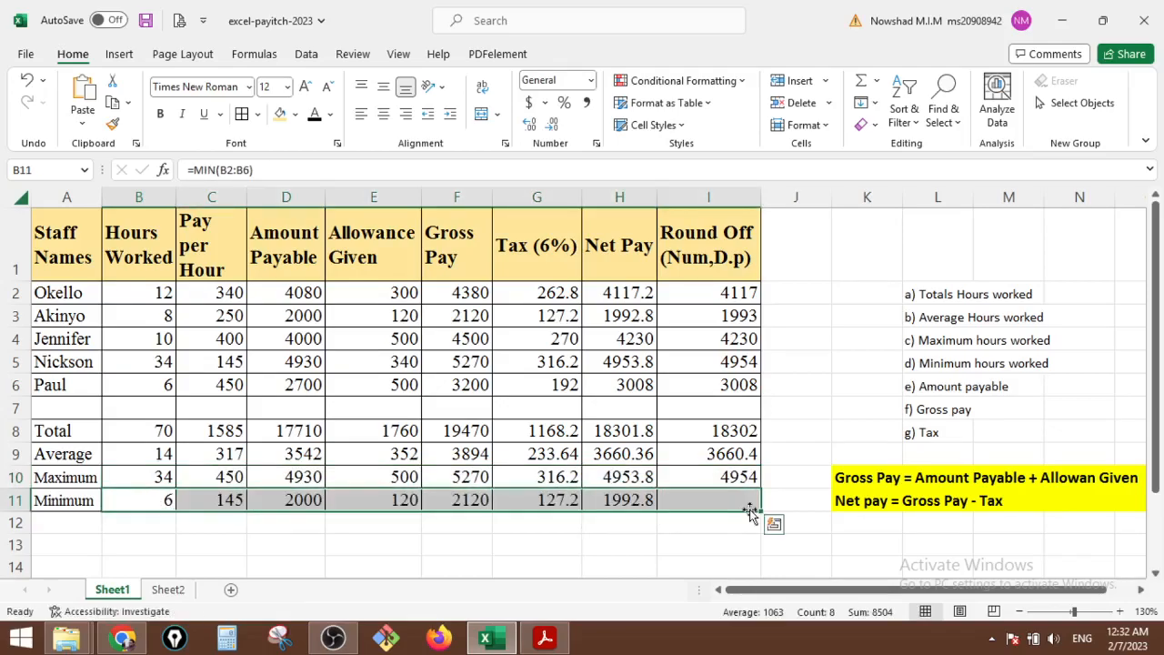
click(679, 544)
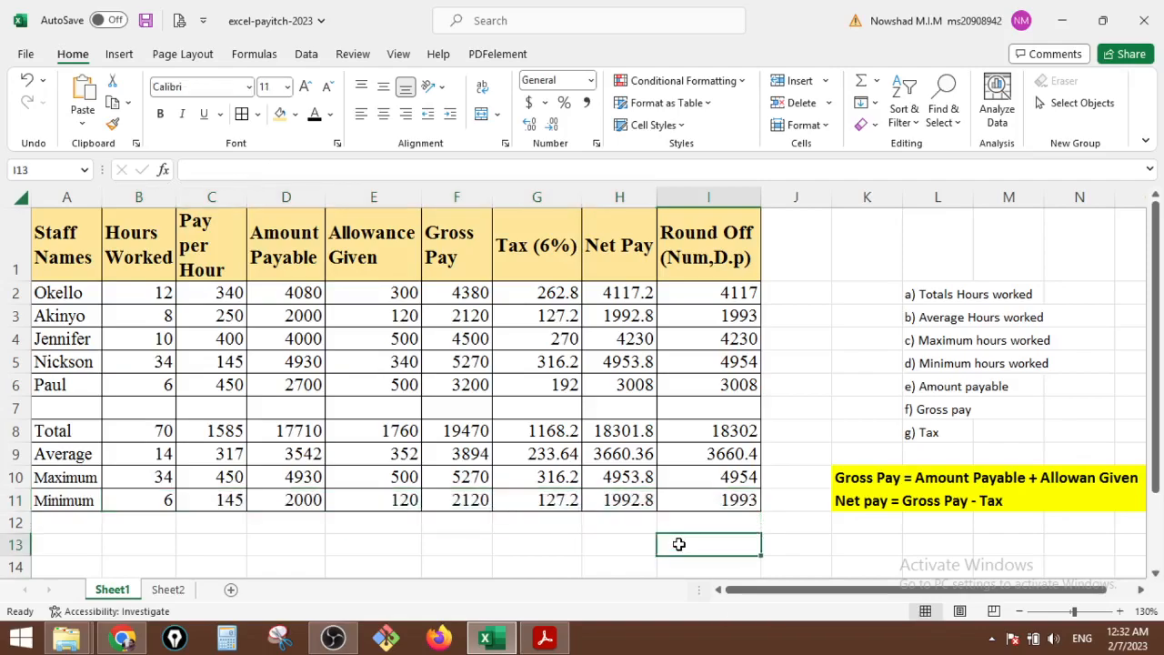